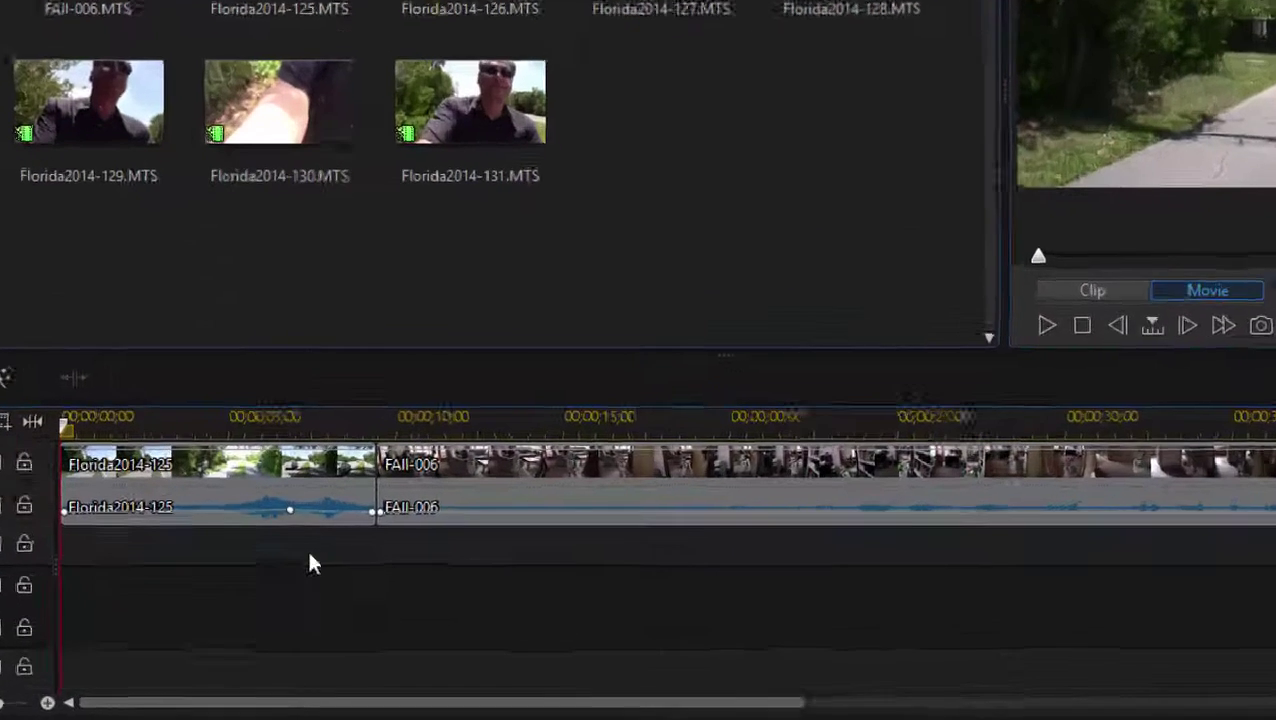
- Open the Florida2014-125 timeline clip in Action Camera Center from the Tools menu
left_click(325, 550)
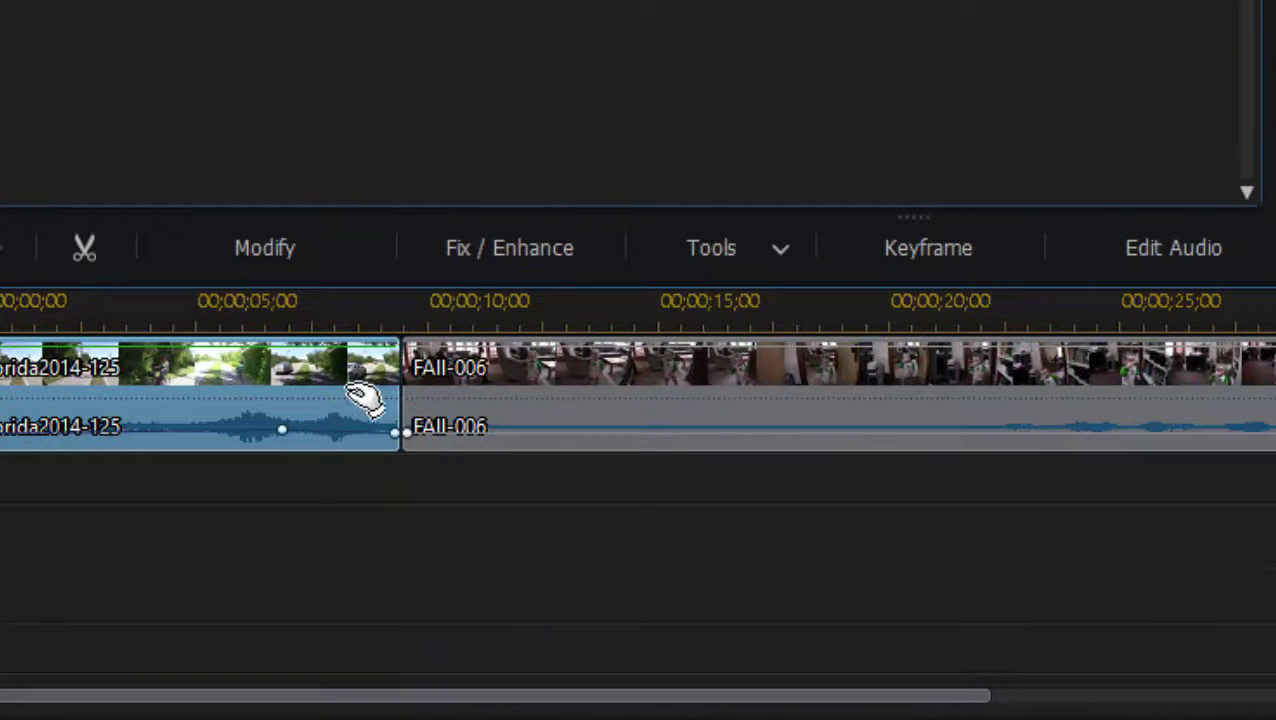
left_click(780, 250)
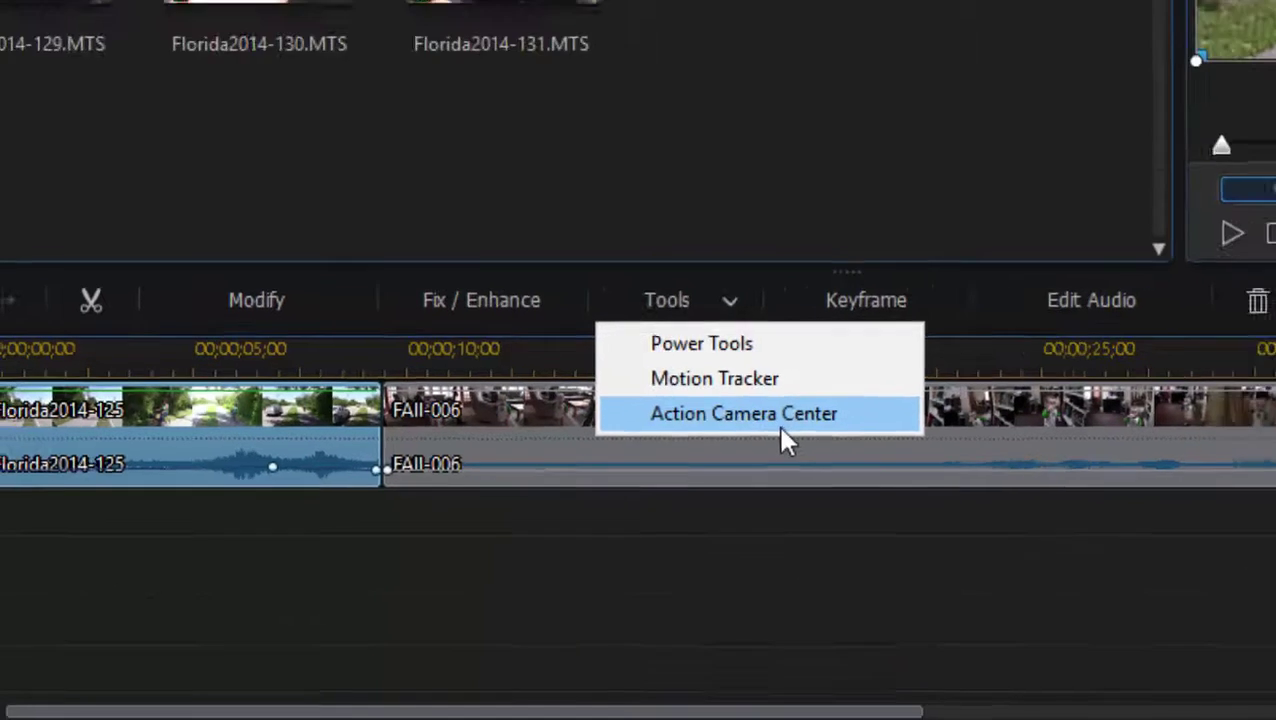
left_click(781, 428)
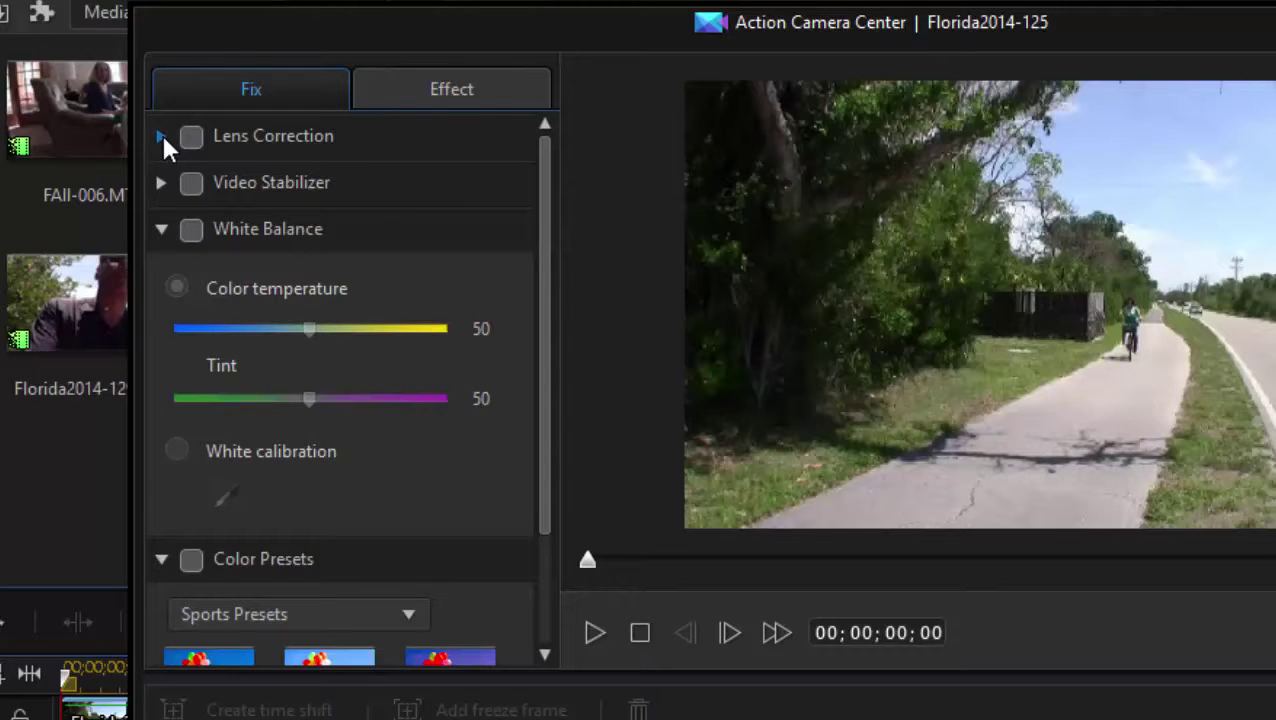
- Expand and collapse the Lens Correction and Video Stabilizer settings to review them
left_click(162, 137)
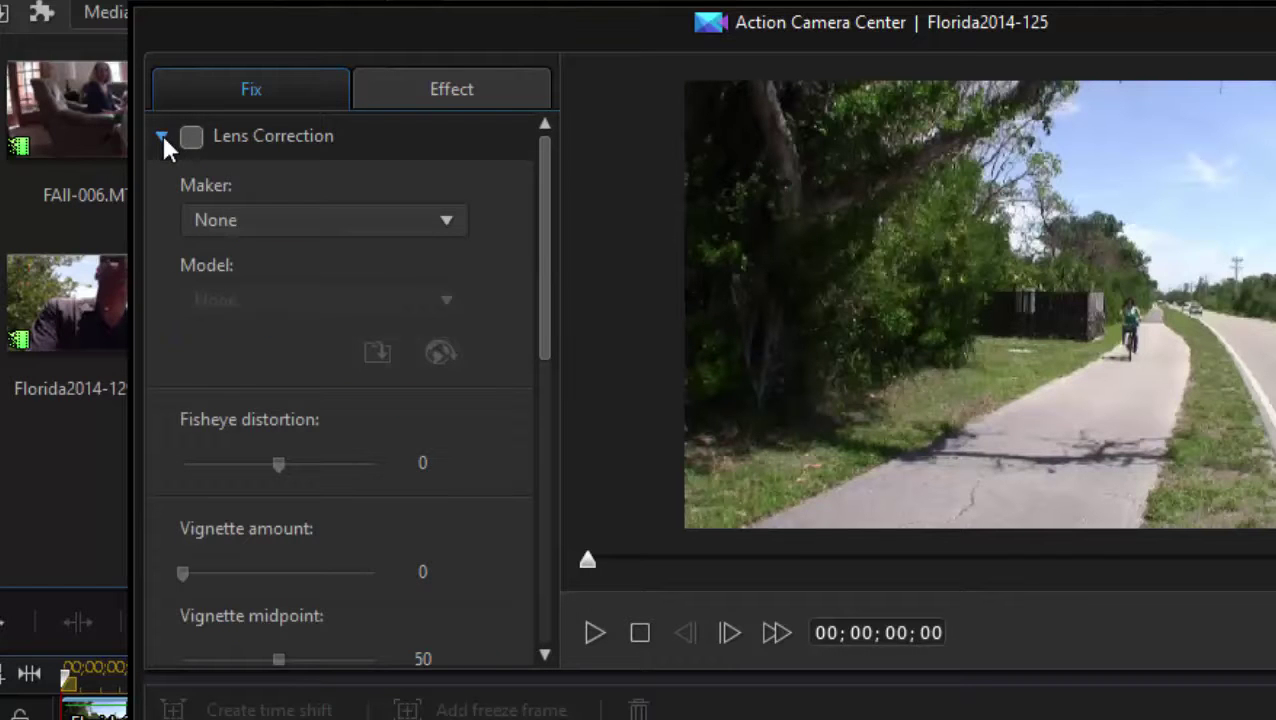
left_click(161, 136)
left_click(161, 183)
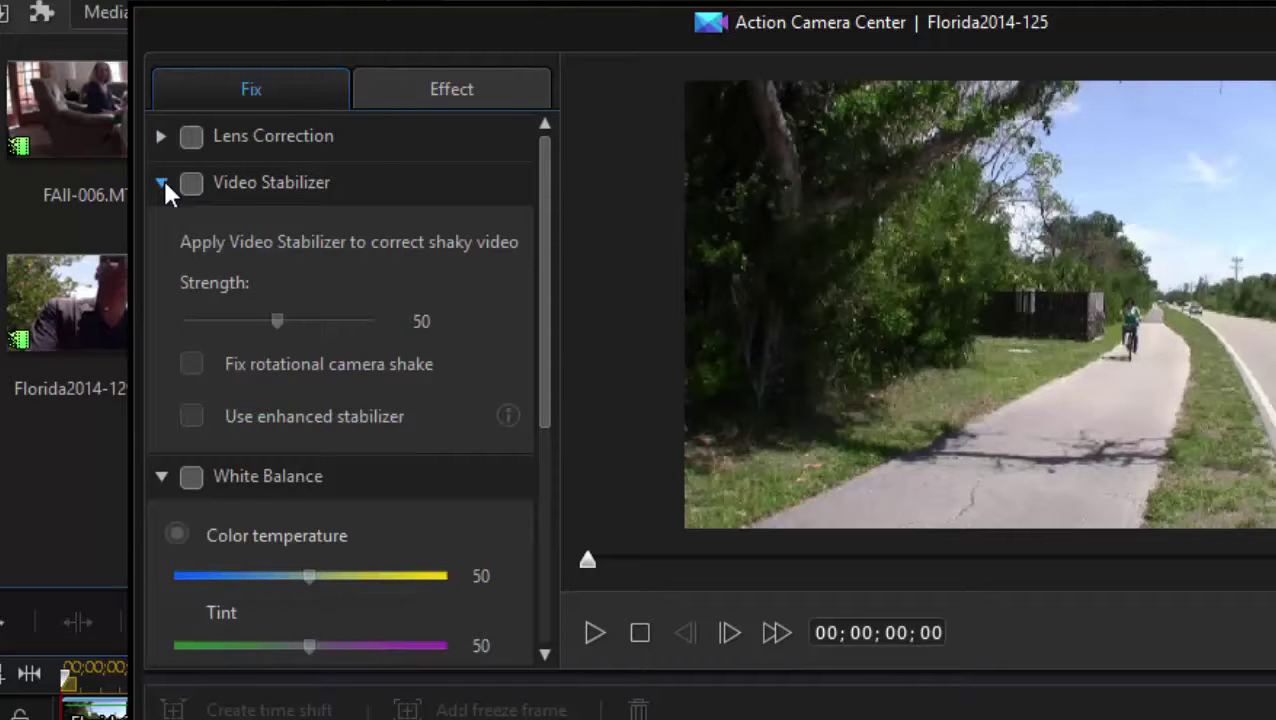
left_click(163, 184)
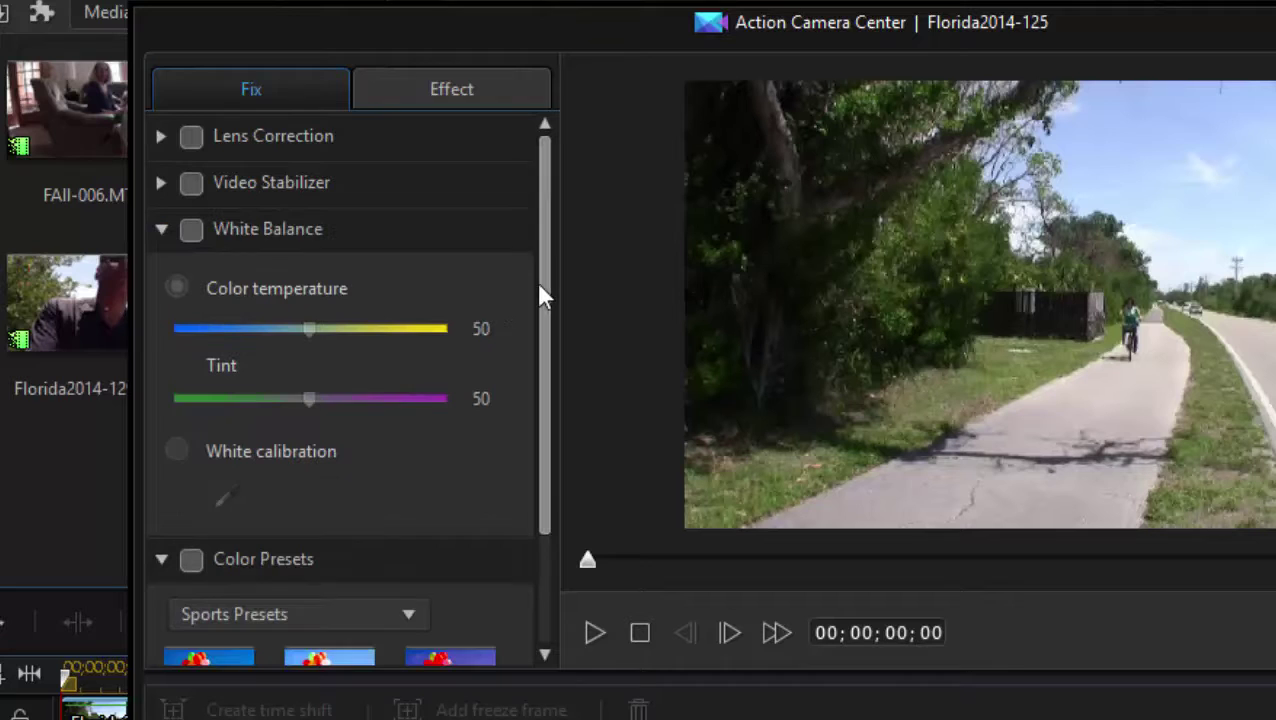
- Switch the Color Presets list from Sports Presets to All Presets
left_click_drag(546, 284, 521, 500)
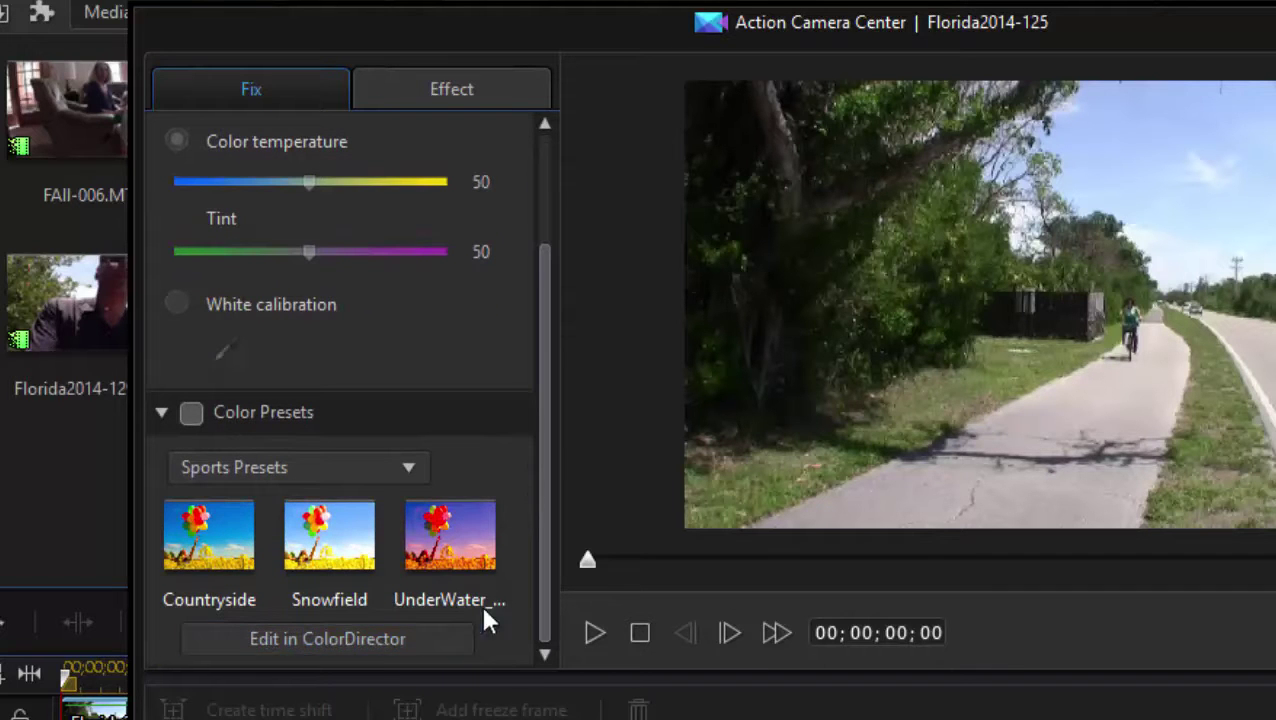
left_click(405, 470)
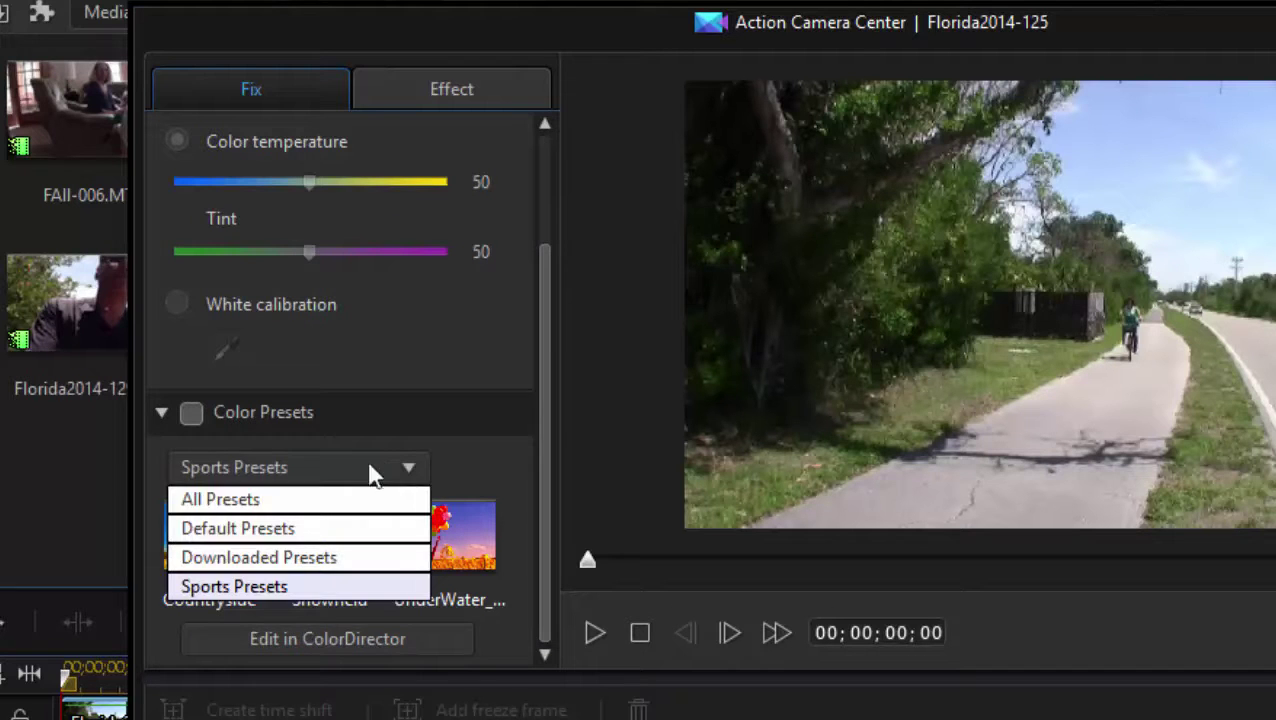
left_click(308, 502)
left_click_drag(550, 304, 571, 154)
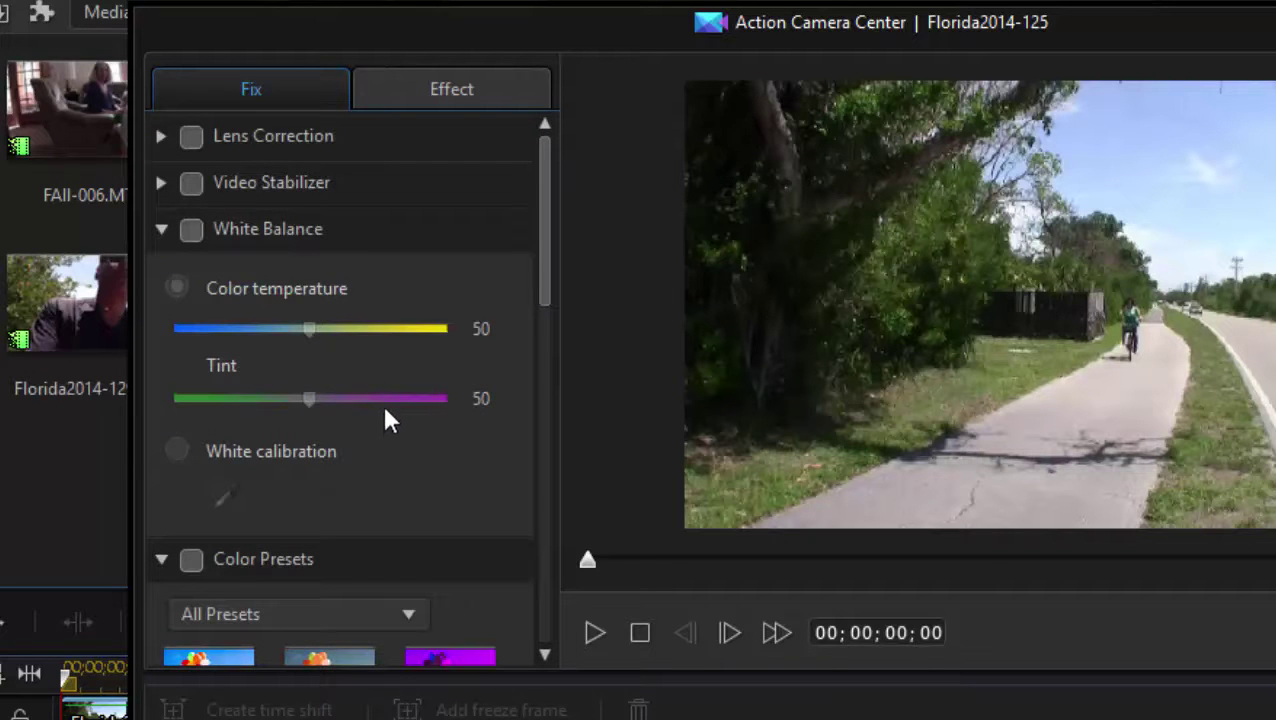
- Show the Effect options and place the playhead at 00;00;01;26
left_click(430, 82)
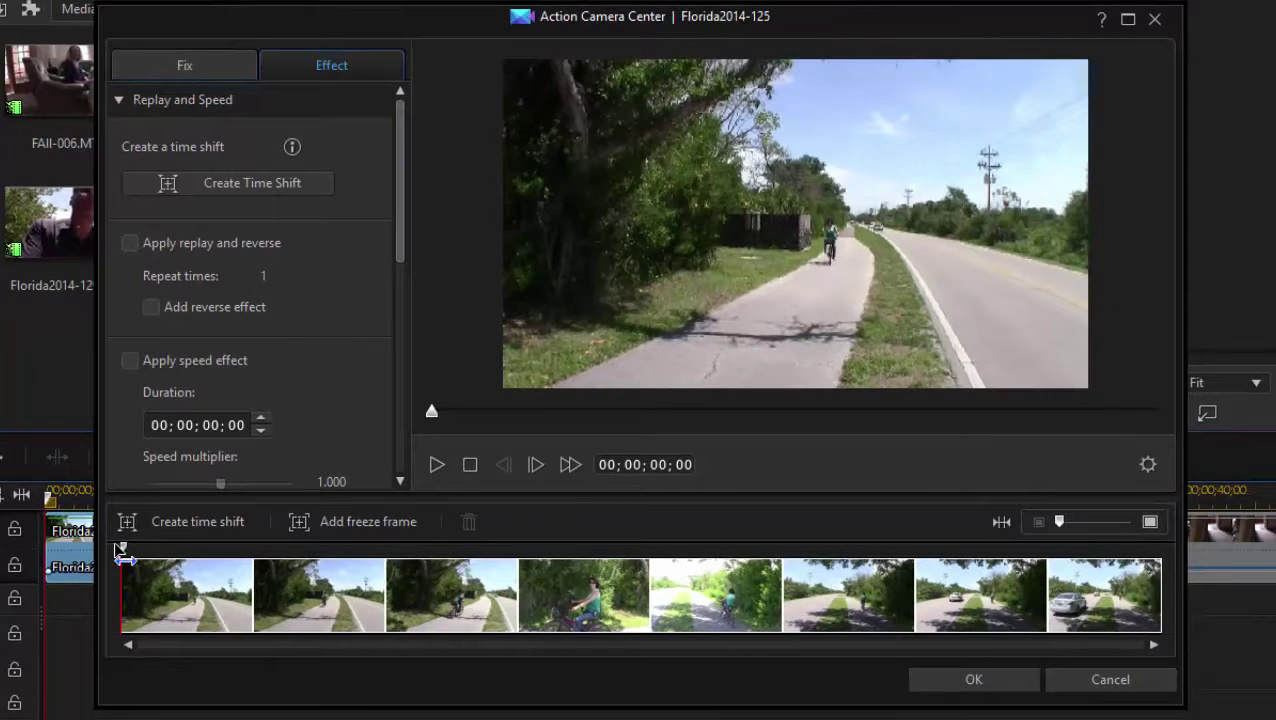
mouse_move(121, 552)
left_mouse_down()
mouse_move(445, 615)
mouse_move(912, 645)
mouse_move(1054, 632)
mouse_move(362, 585)
left_mouse_up()
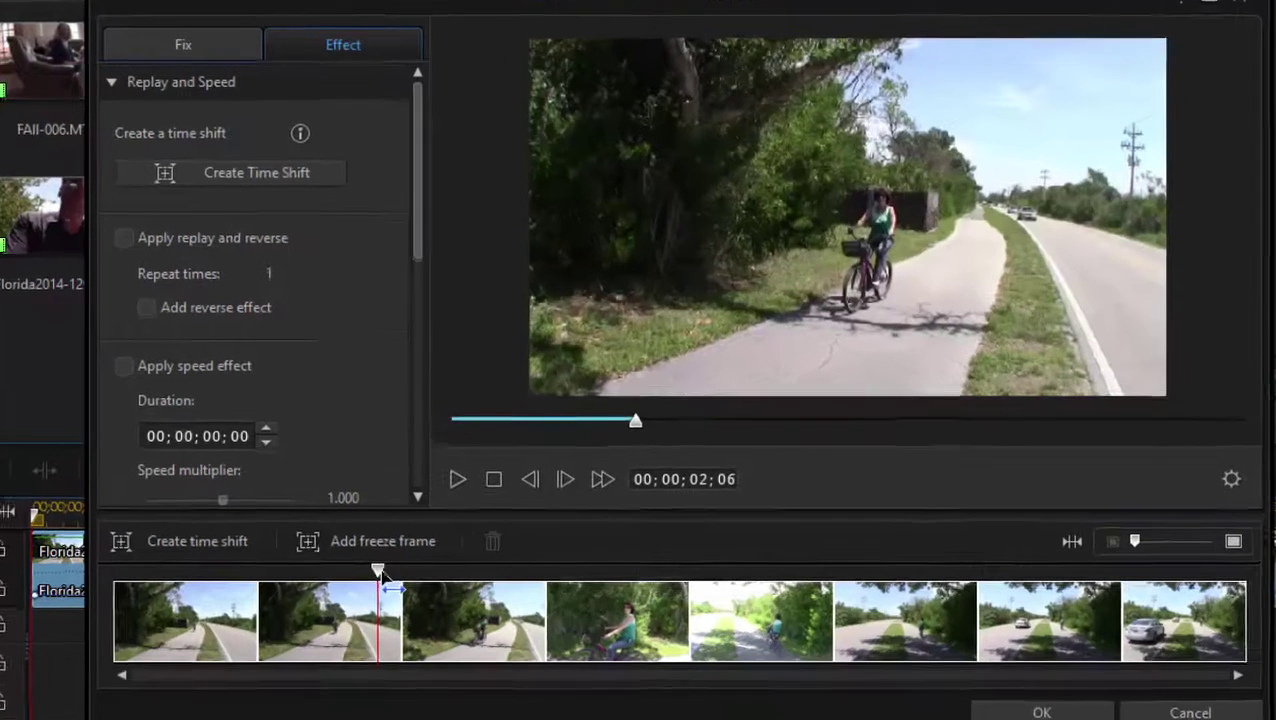
left_click_drag(363, 549, 349, 552)
left_click_drag(378, 610, 351, 610)
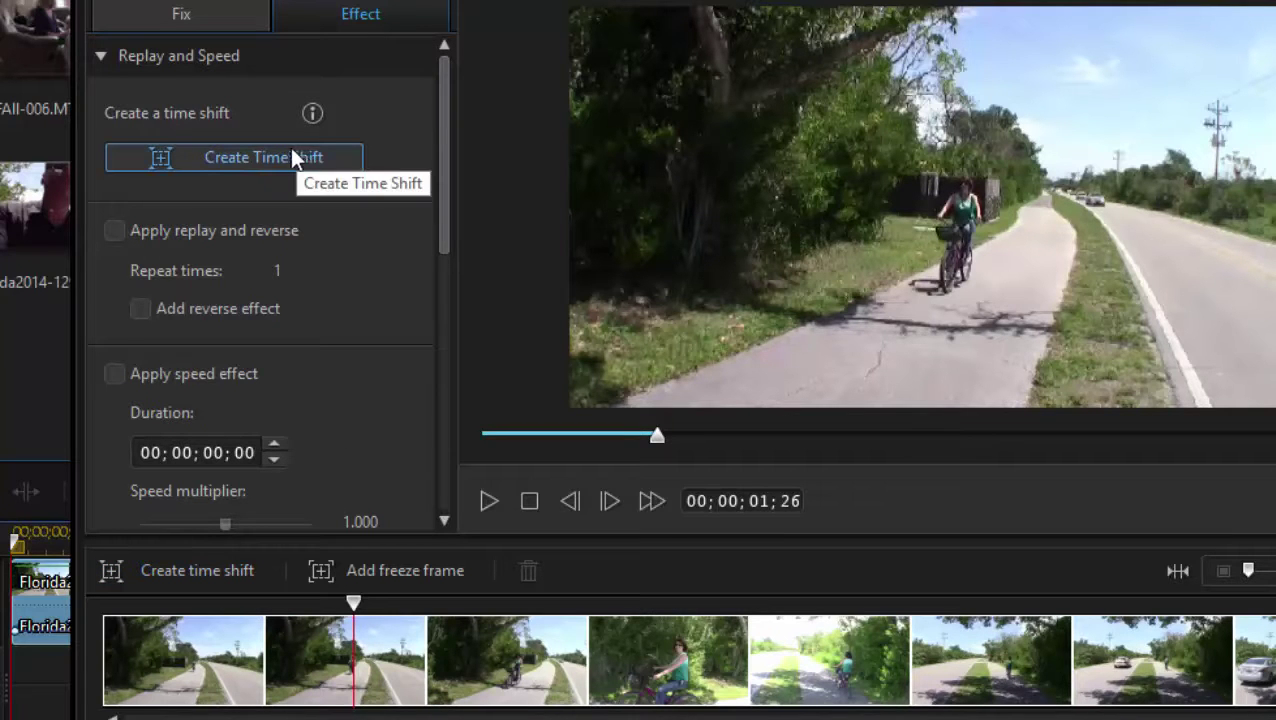
- Create a time-shift section at 01;26 and stretch it to 02;24, ending at 04;20
left_click(237, 578)
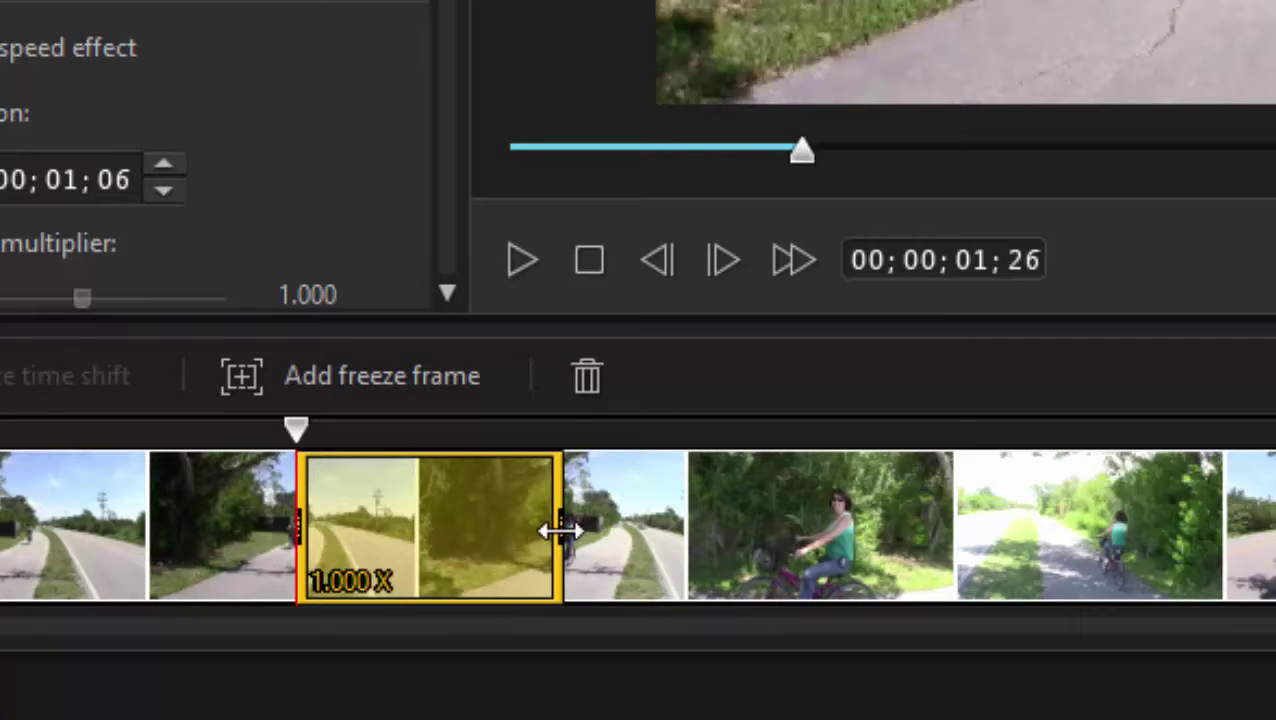
mouse_move(558, 531)
left_mouse_down()
mouse_move(607, 530)
mouse_move(522, 531)
mouse_move(582, 531)
left_mouse_up()
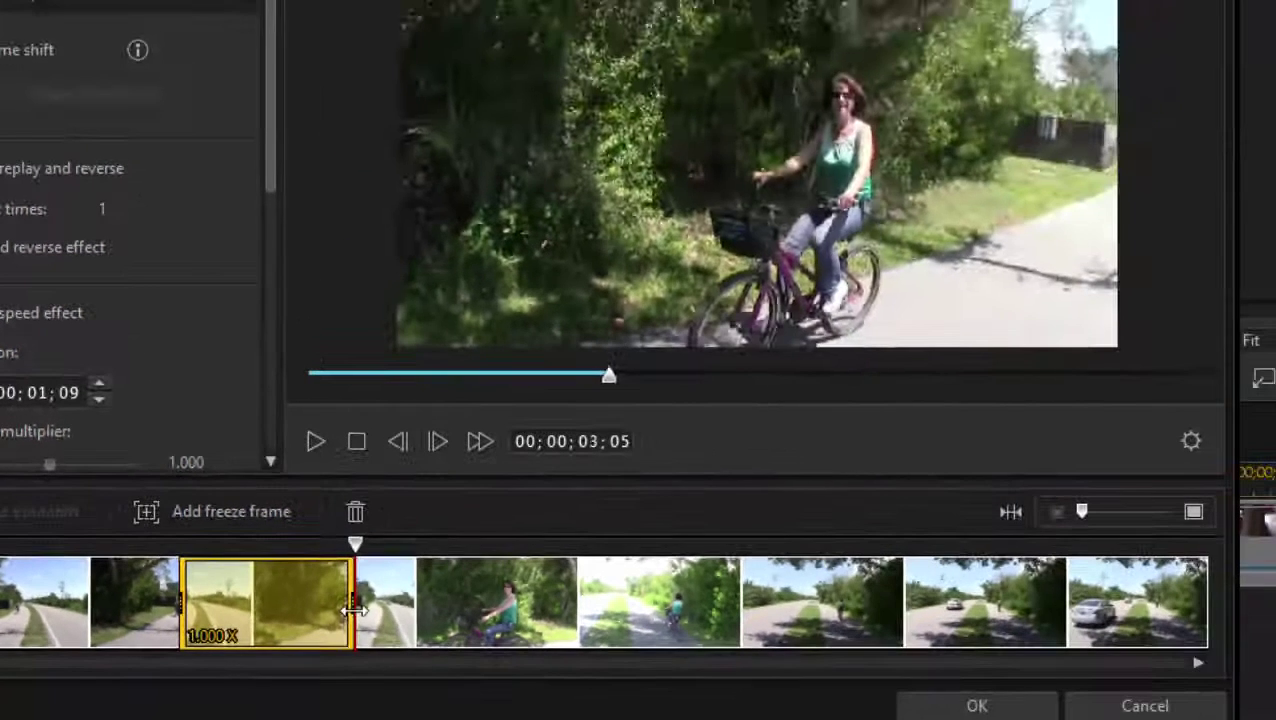
left_click_drag(355, 610, 558, 583)
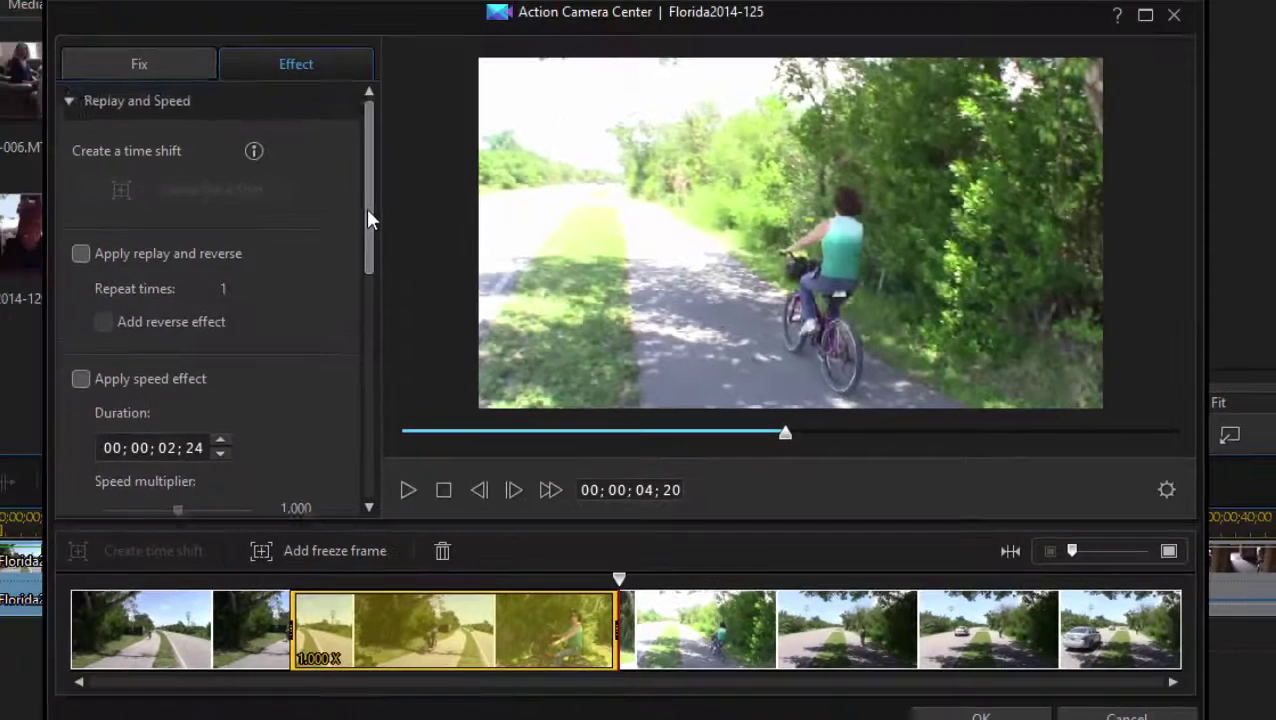
- Apply a 0.5 speed multiplier to the section, lengthening it to 00;00;05;18
left_click_drag(273, 130, 265, 200)
left_click_drag(363, 273, 363, 293)
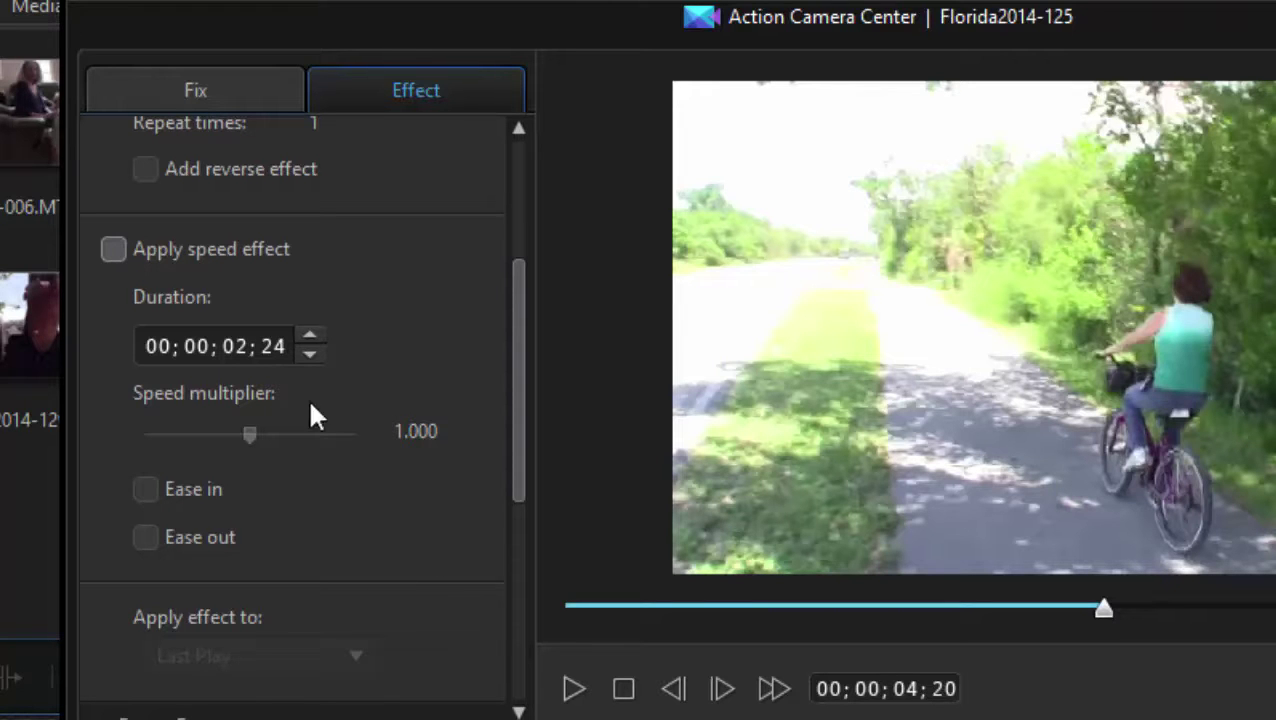
left_click(114, 249)
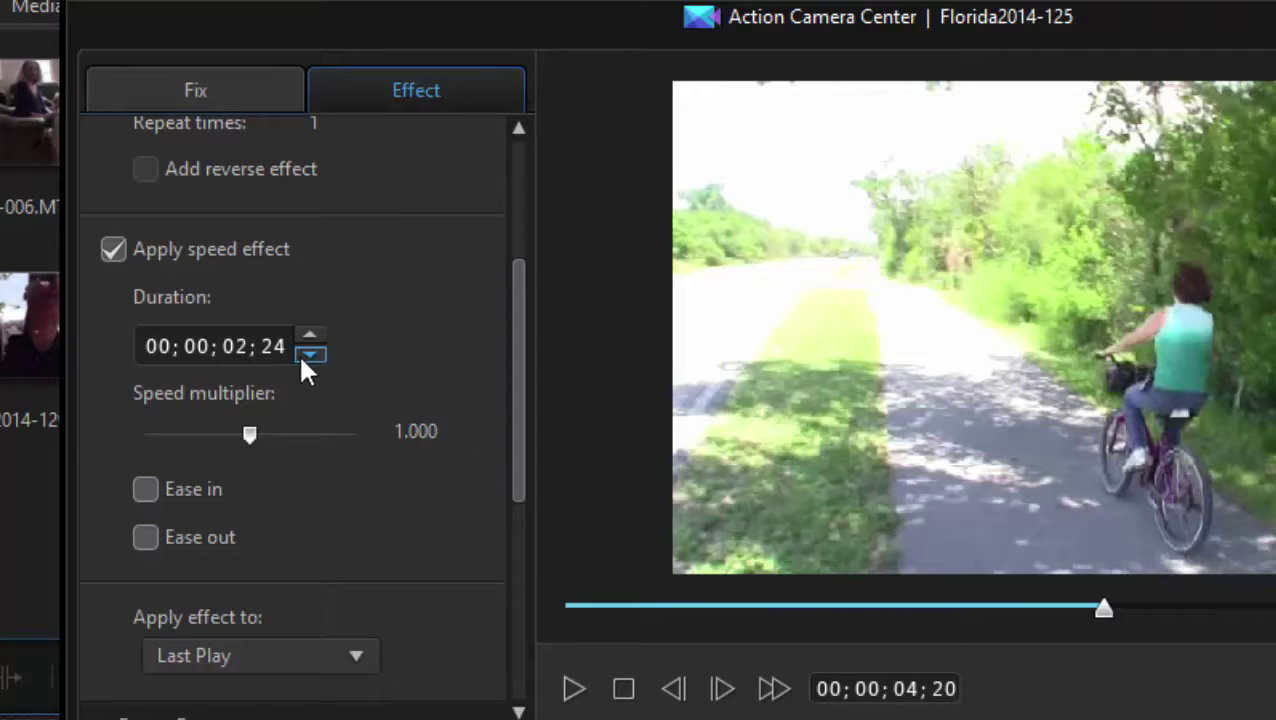
mouse_move(385, 433)
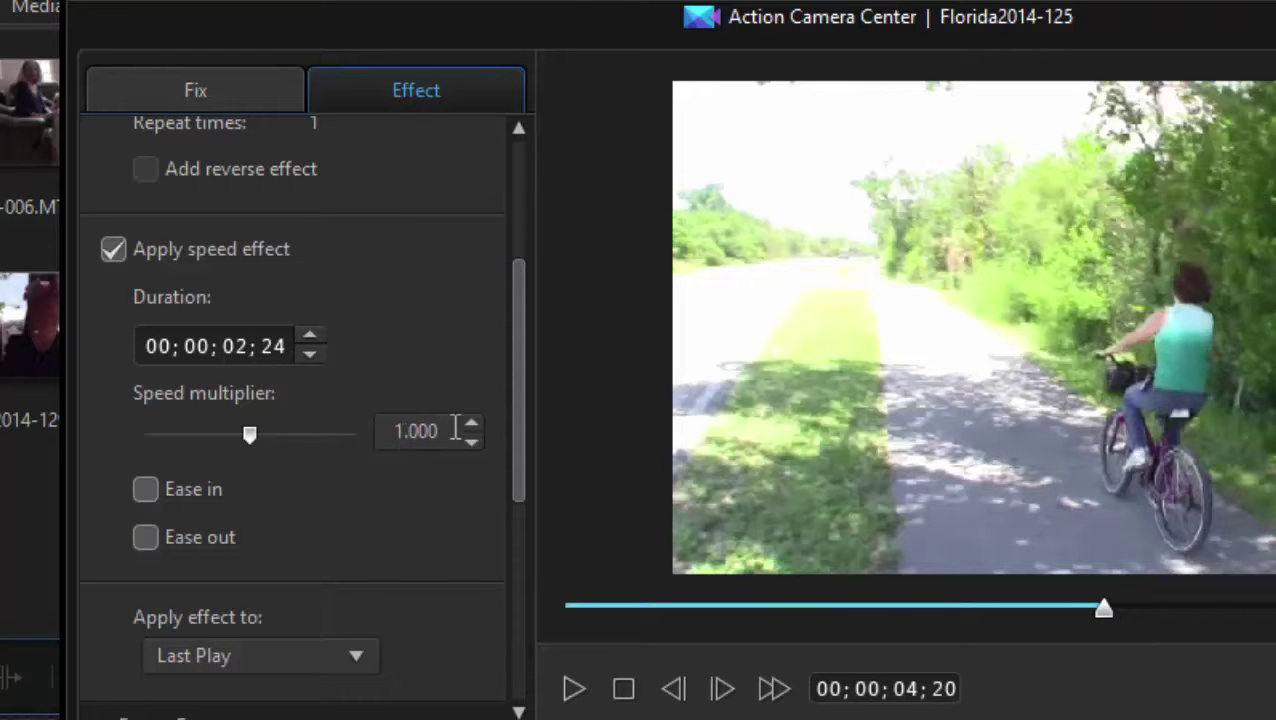
left_click_drag(455, 429, 322, 460)
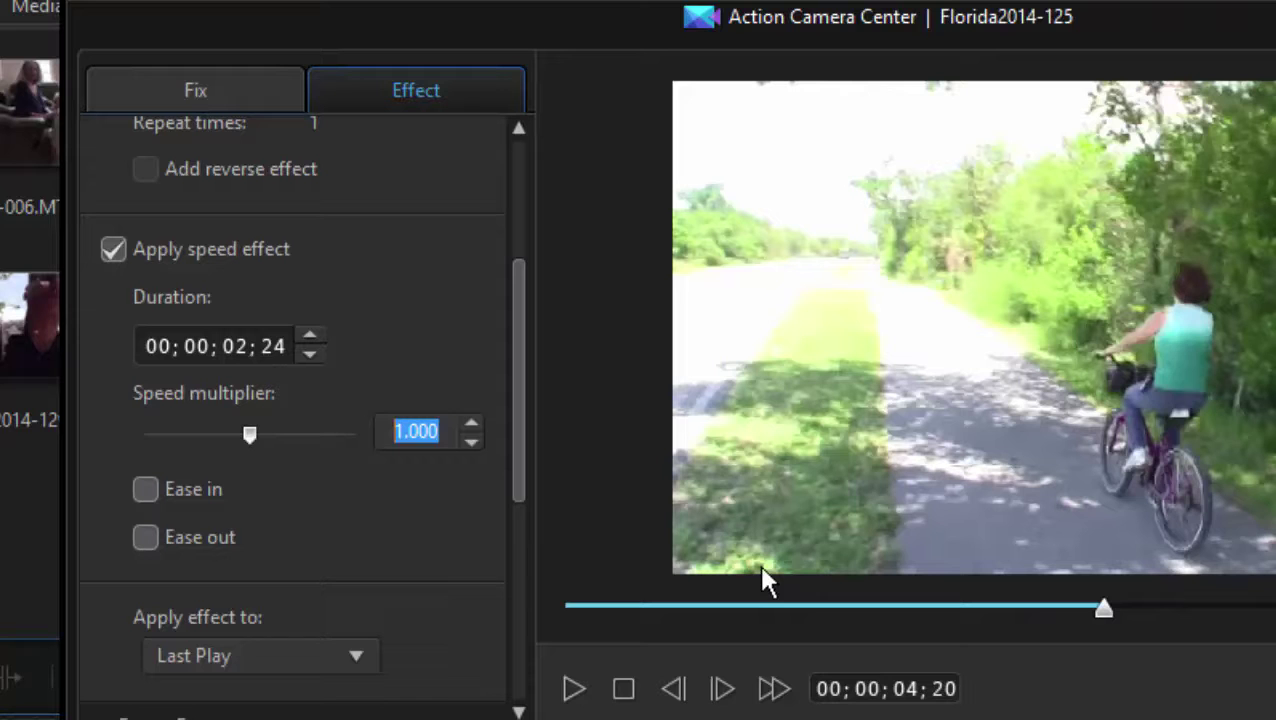
type("0.")
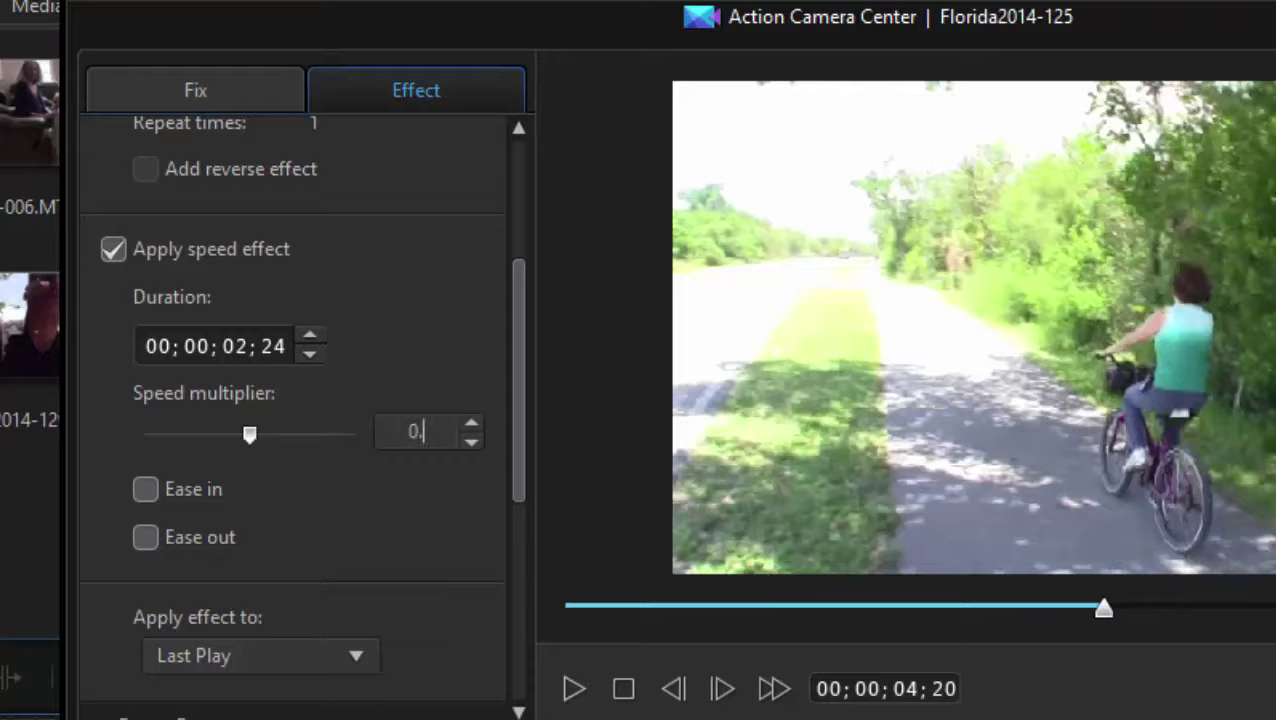
type("5")
key("Return")
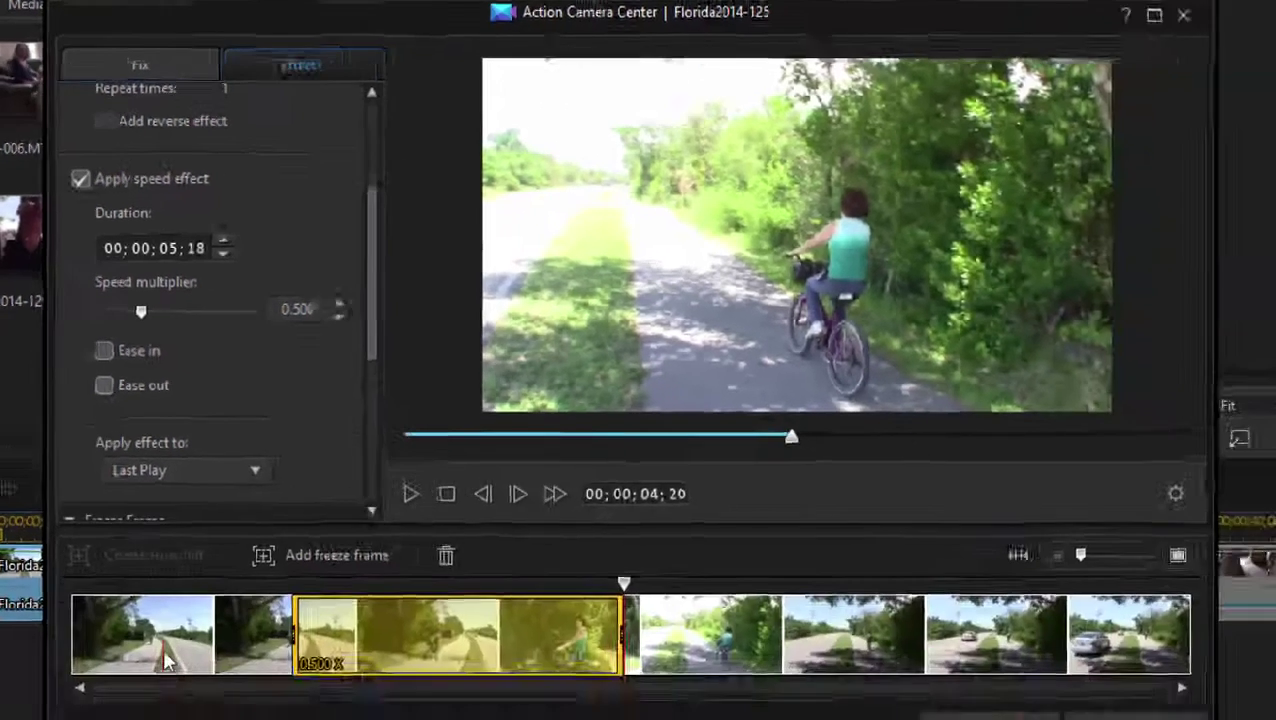
left_click(146, 535)
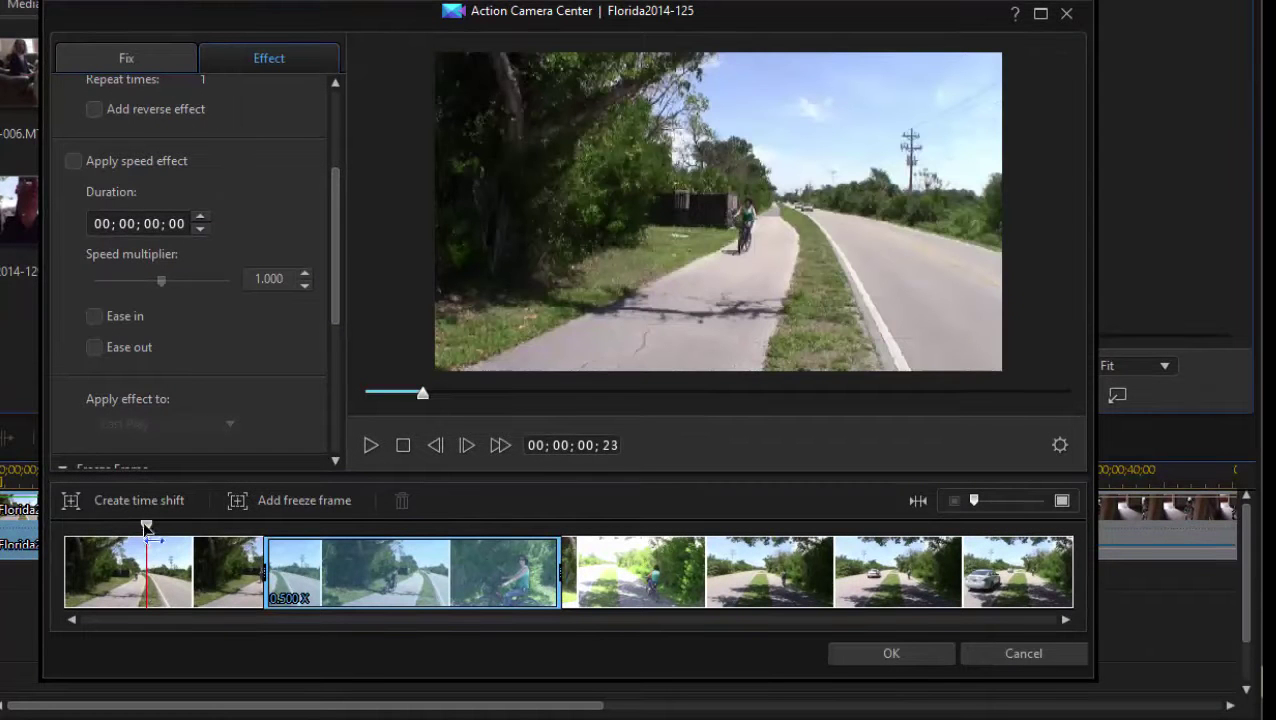
left_click_drag(146, 535, 121, 535)
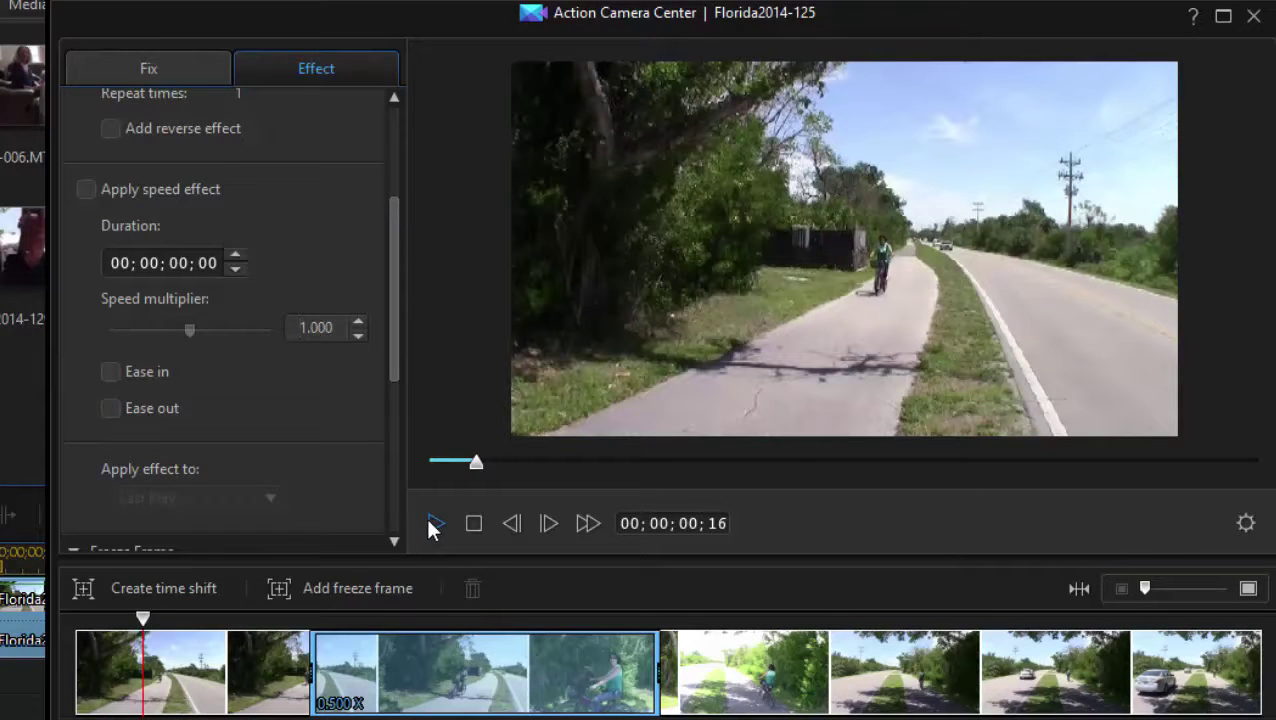
left_click(435, 529)
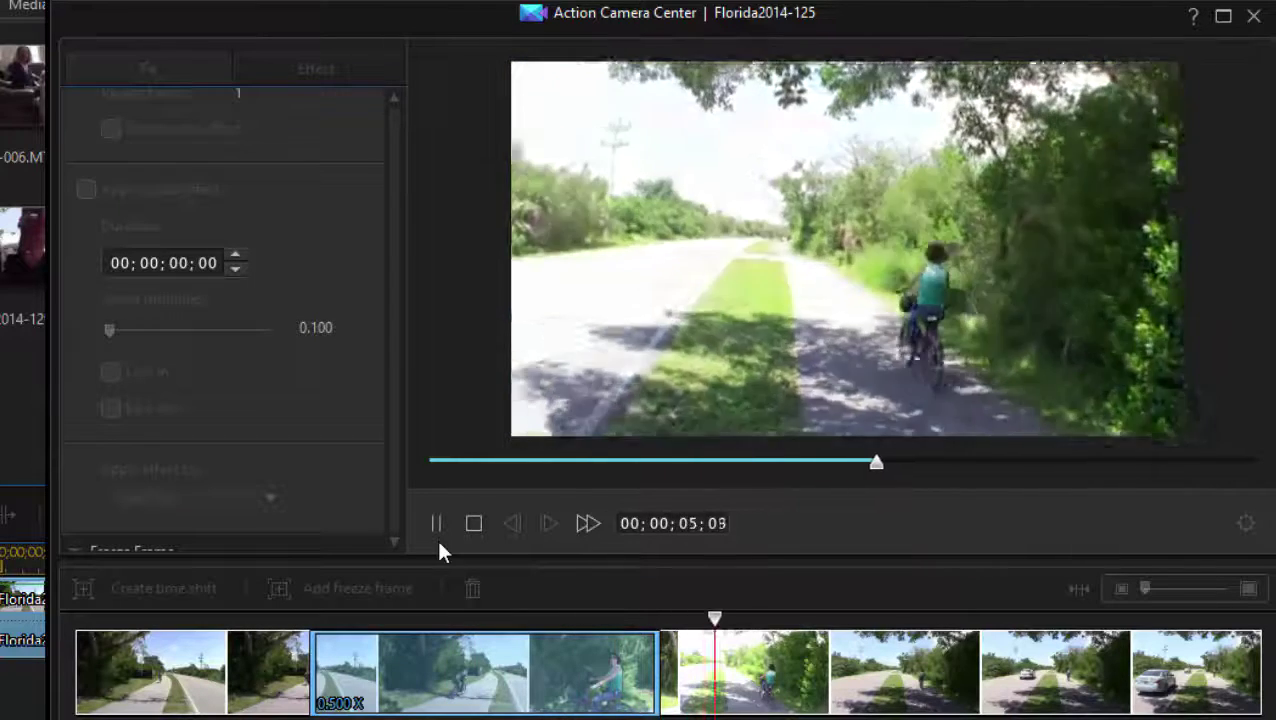
left_click(475, 527)
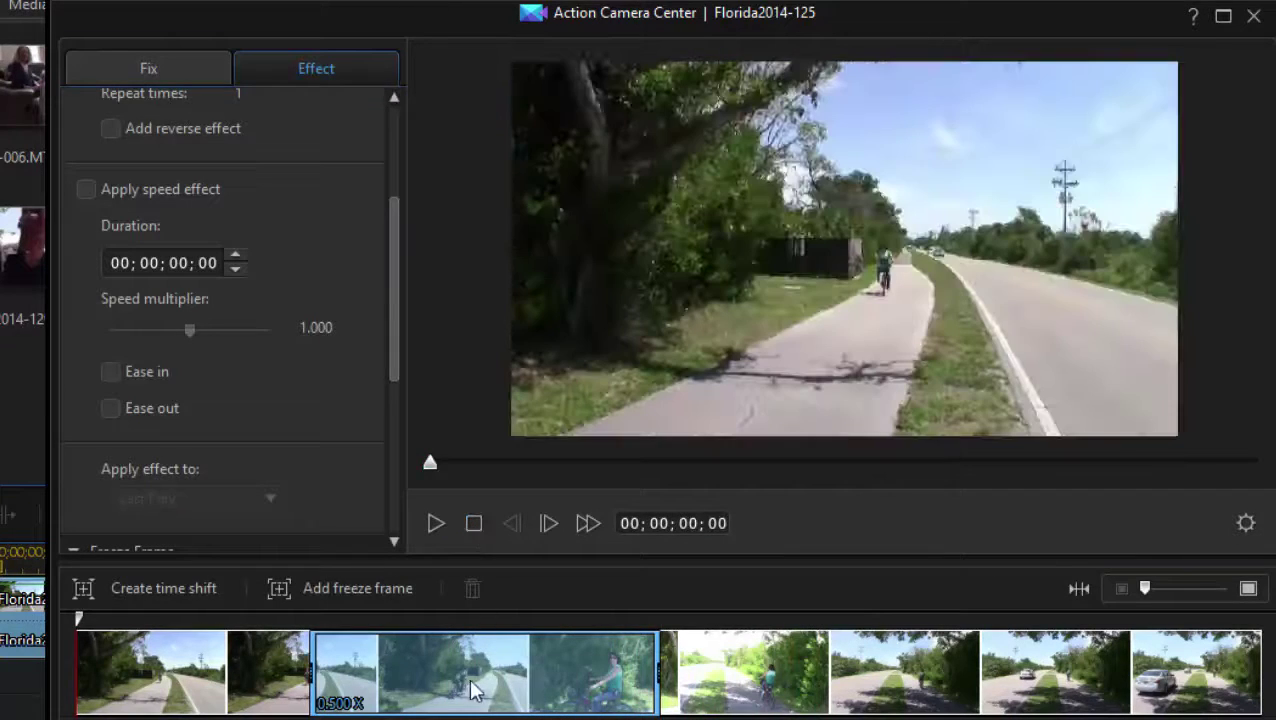
- Turn on Ease in and Ease out for the 0.500X time-shift section
left_click(473, 673)
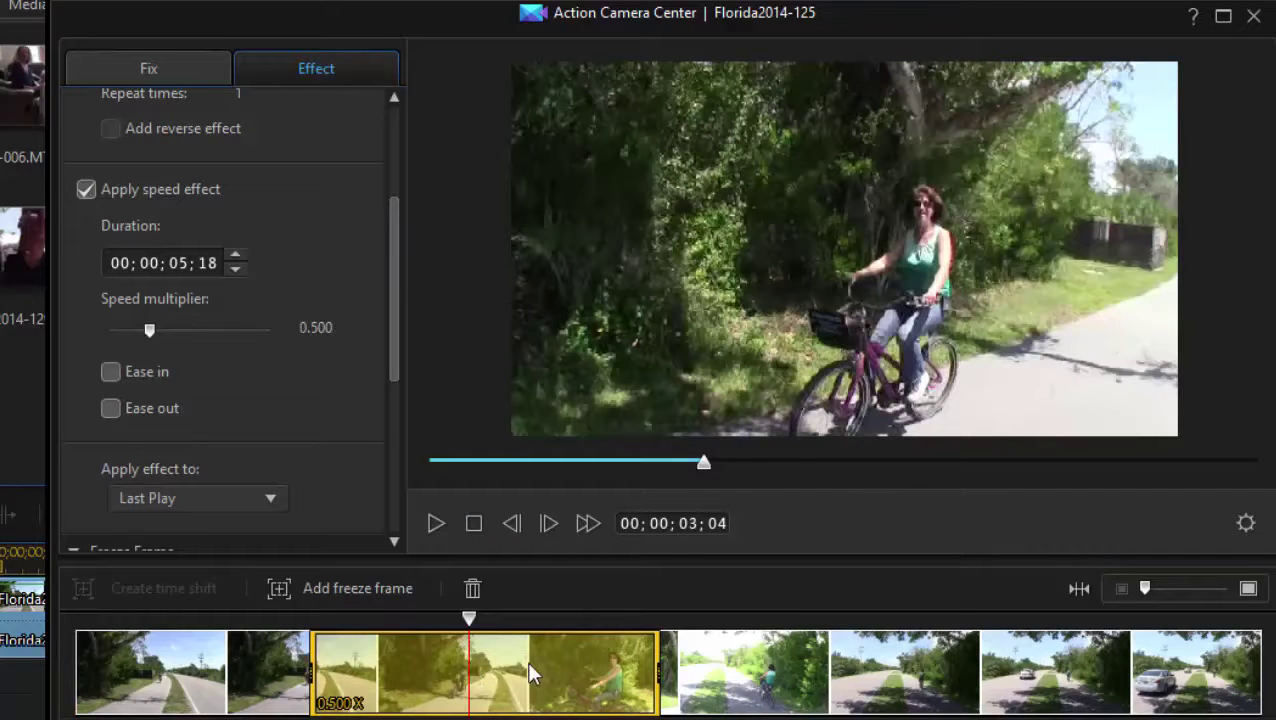
left_click(106, 369)
left_click(111, 408)
- Play the clip from early on to preview the slowdown, then reselect the section
left_click(190, 680)
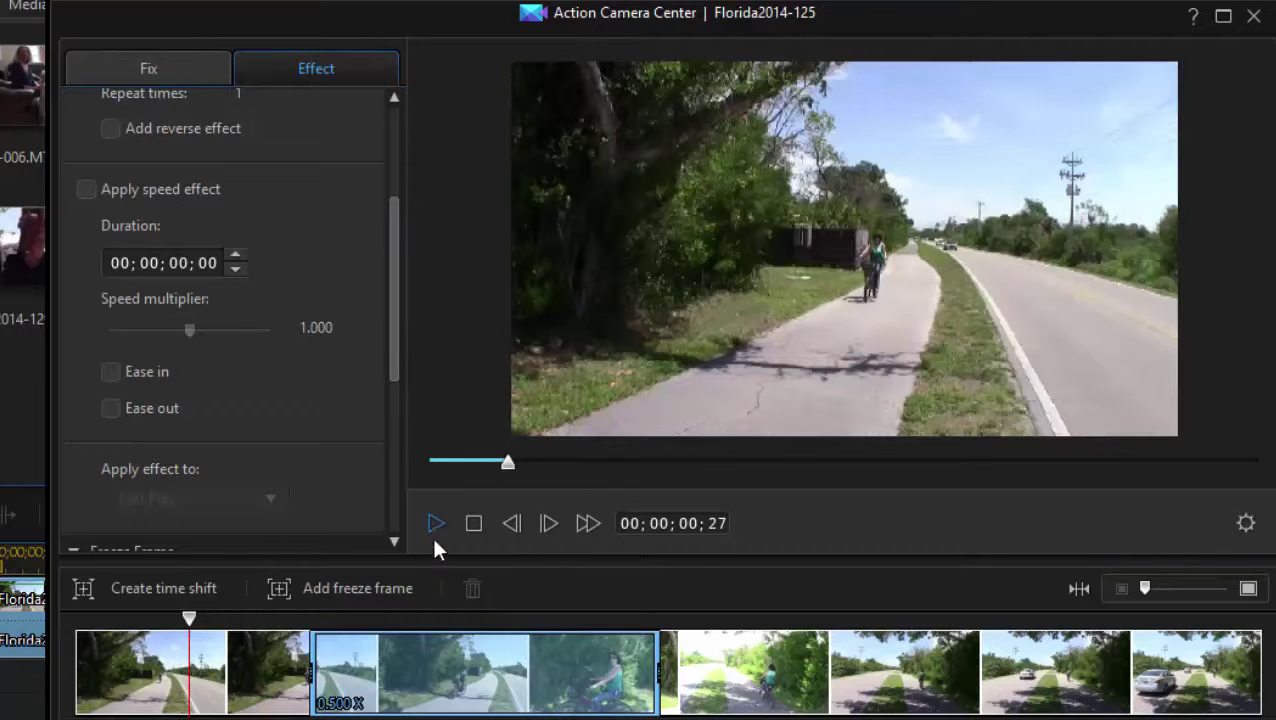
key("space")
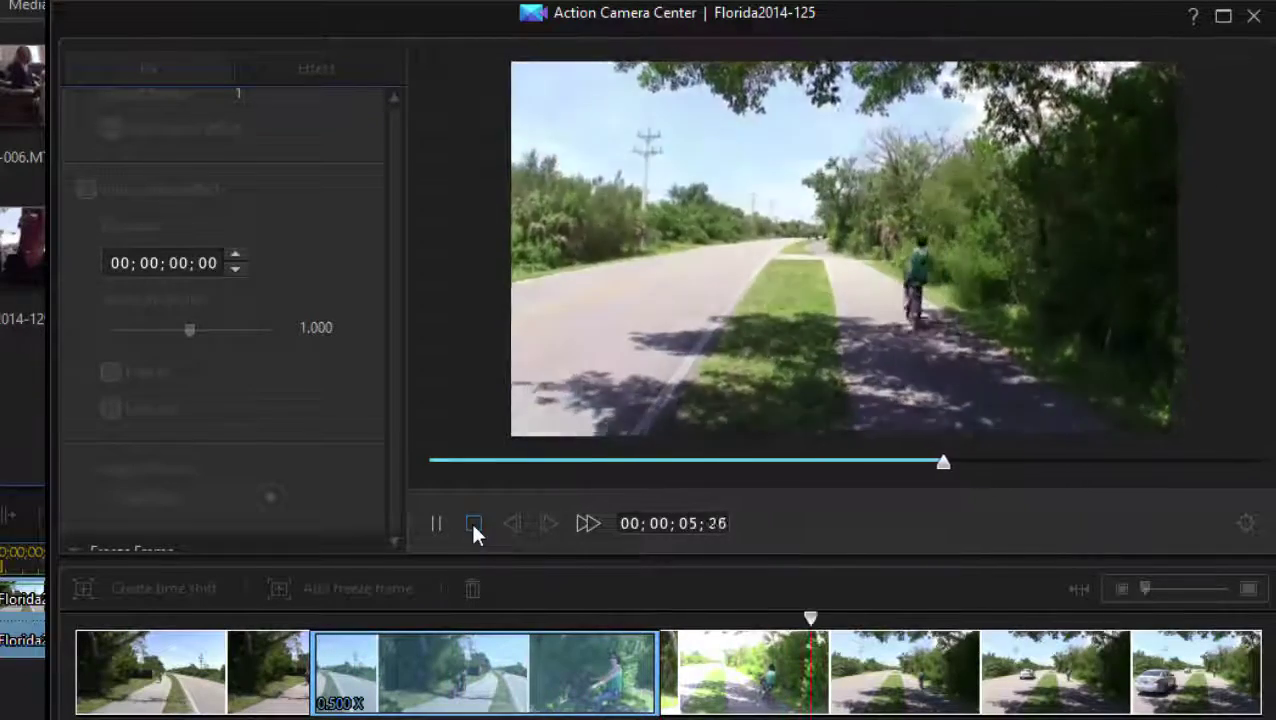
left_click(472, 524)
left_click(478, 647)
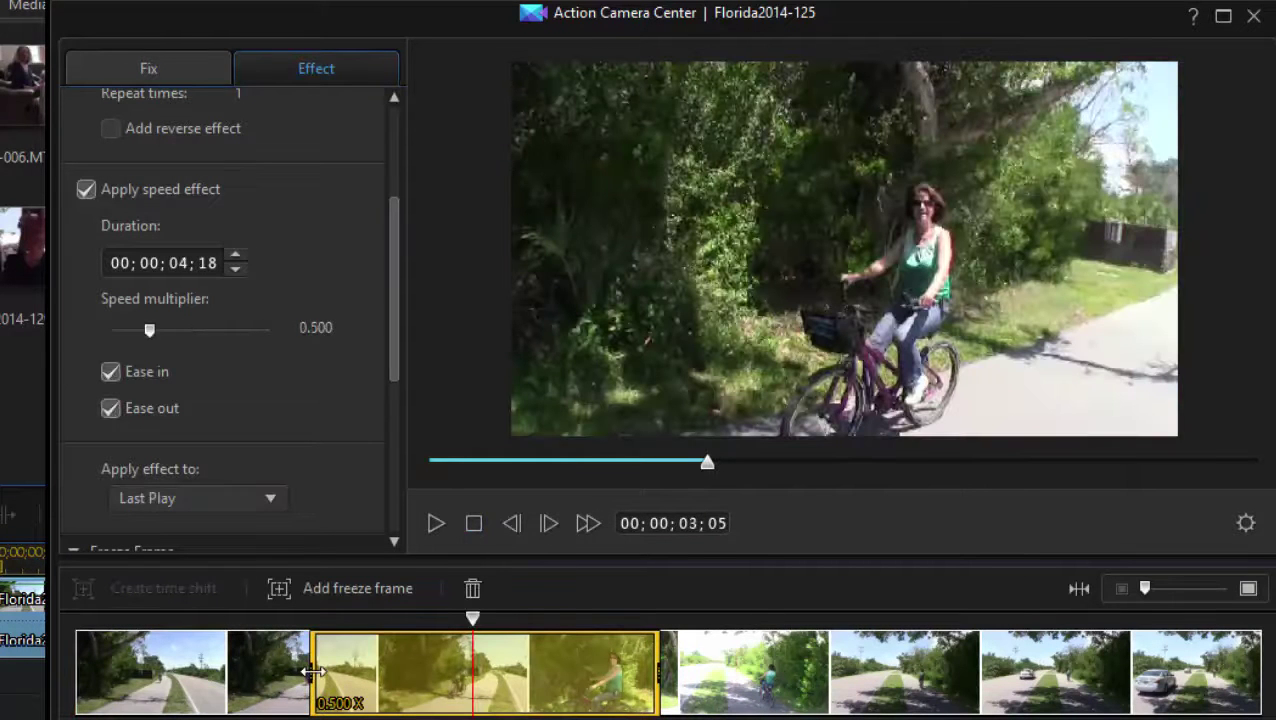
- Trim the slow-motion section's start later to 00;00;01;04 long, then scrub back to 02;00
left_click_drag(312, 672, 534, 663)
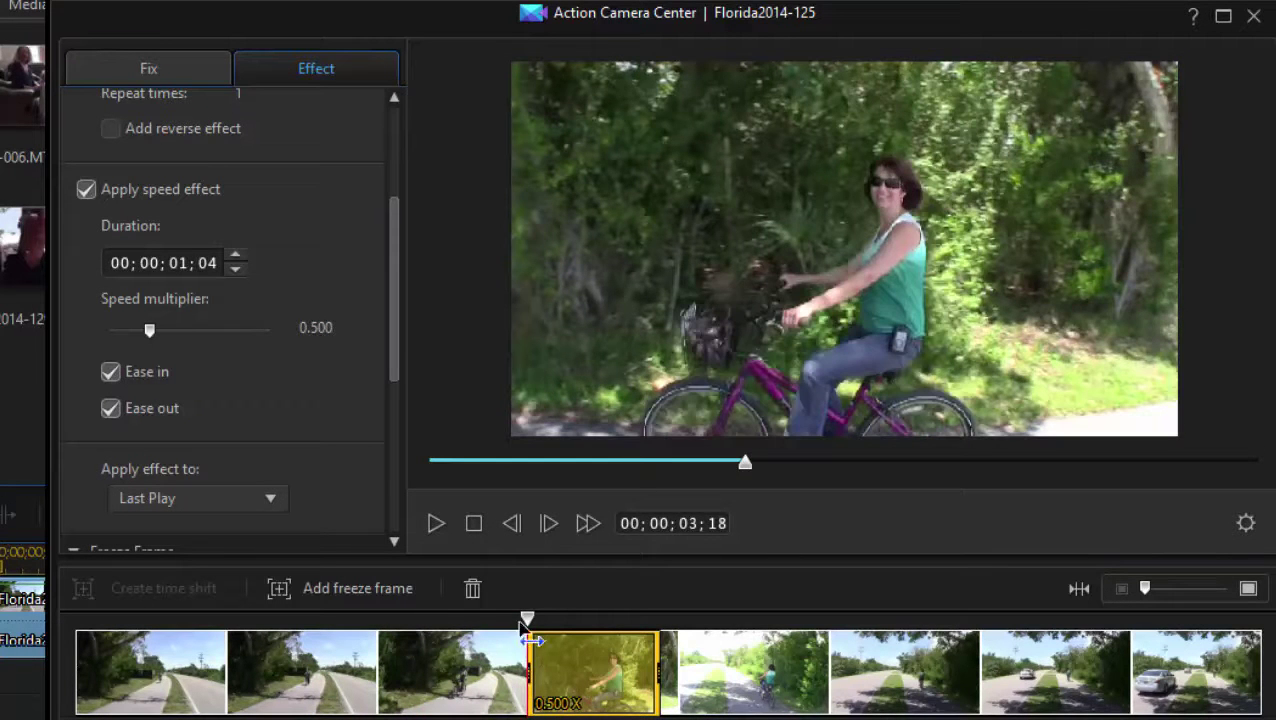
left_click_drag(528, 618, 300, 618)
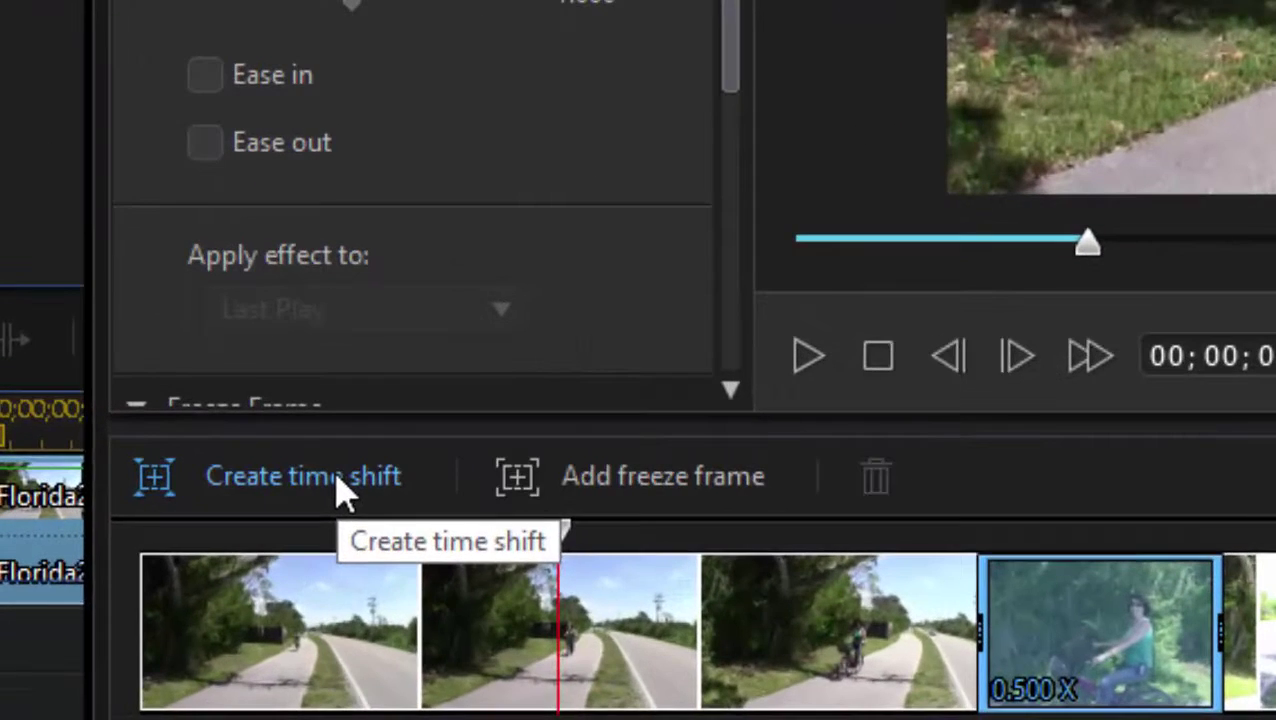
- Add a 1.000X time-shift section before the slow part, trimmed to 00;00;01;13
left_click(340, 490)
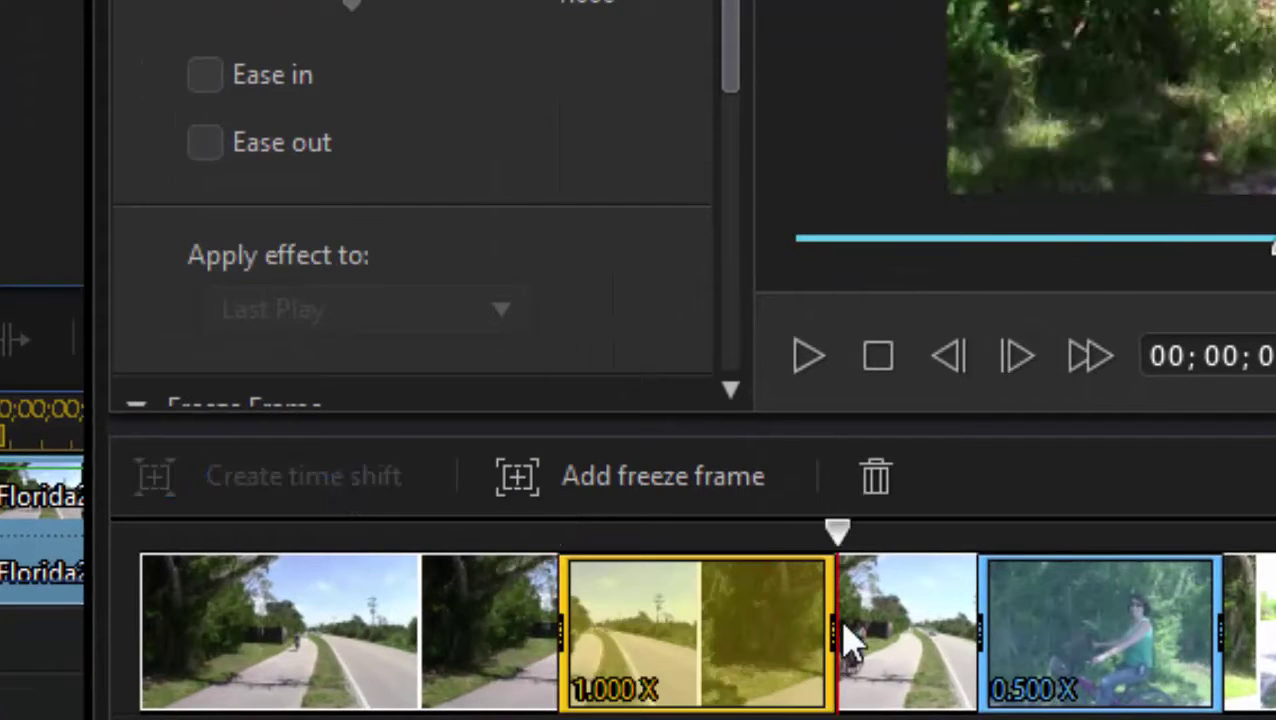
left_click_drag(828, 637, 960, 636)
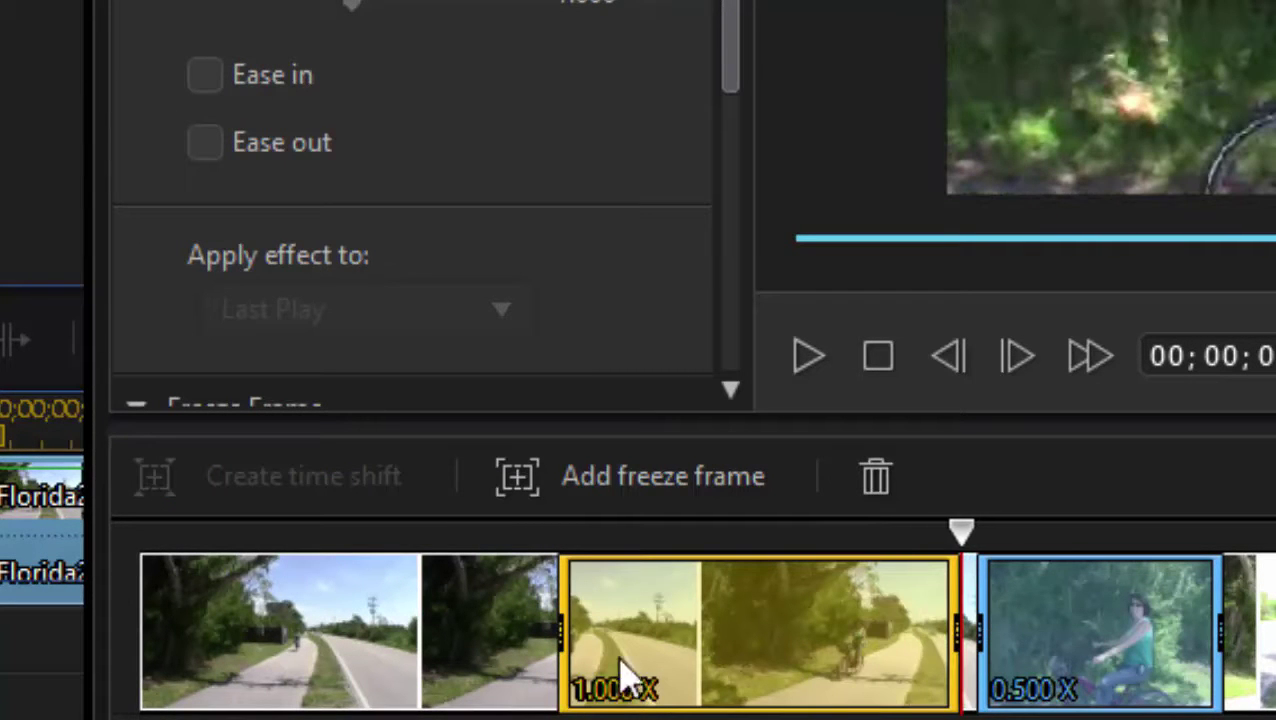
left_click_drag(561, 645, 641, 658)
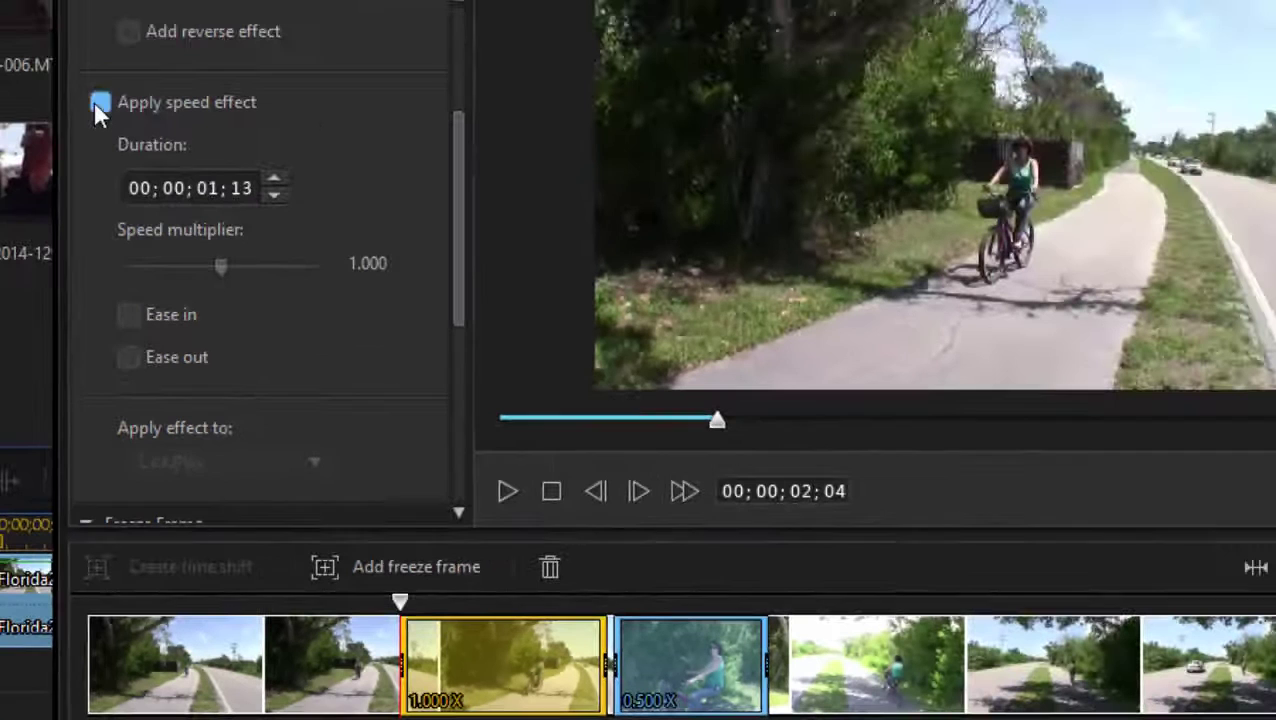
- Set the new section's speed multiplier to 2 and play back the sped-up stretch
left_click(338, 262)
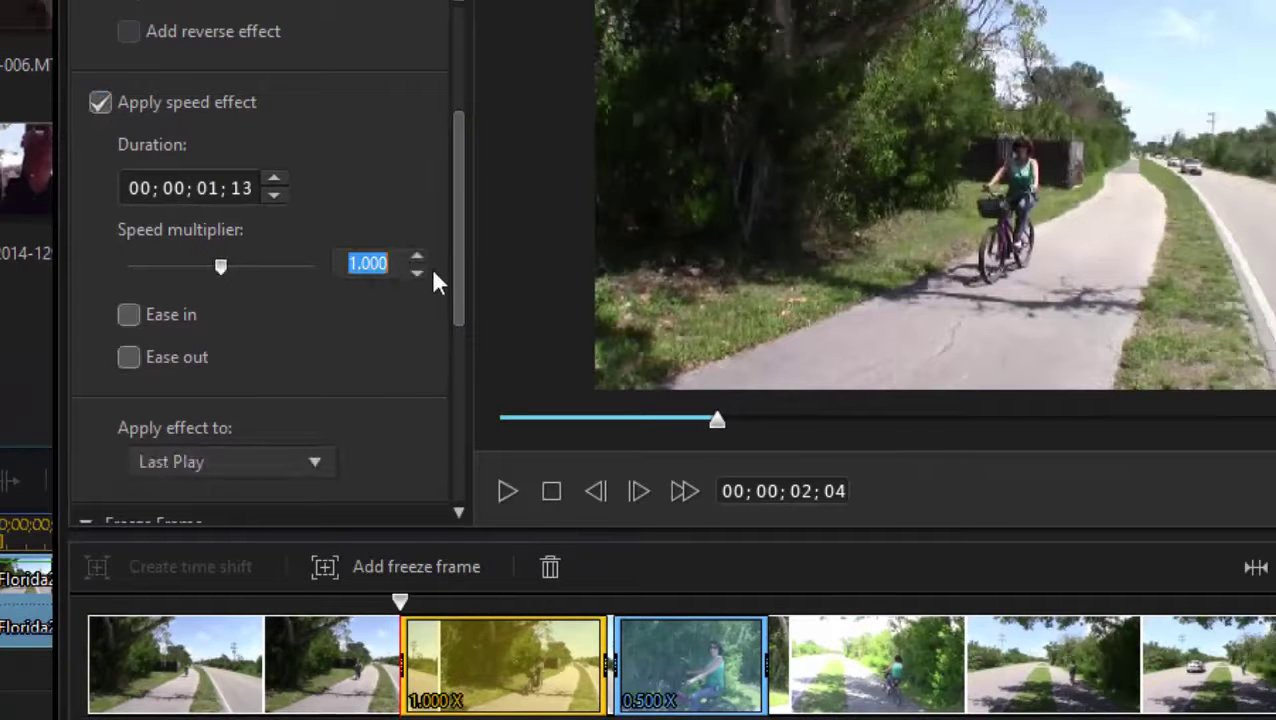
type("2")
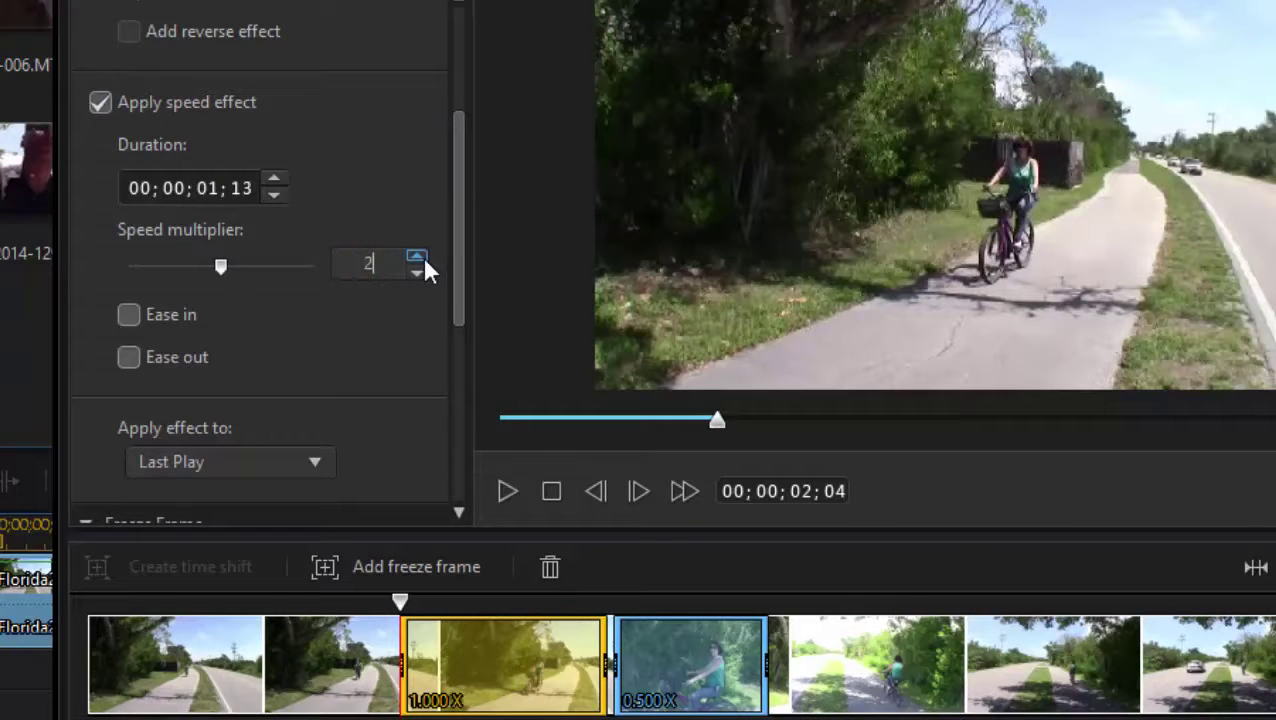
key("Return")
left_click(244, 640)
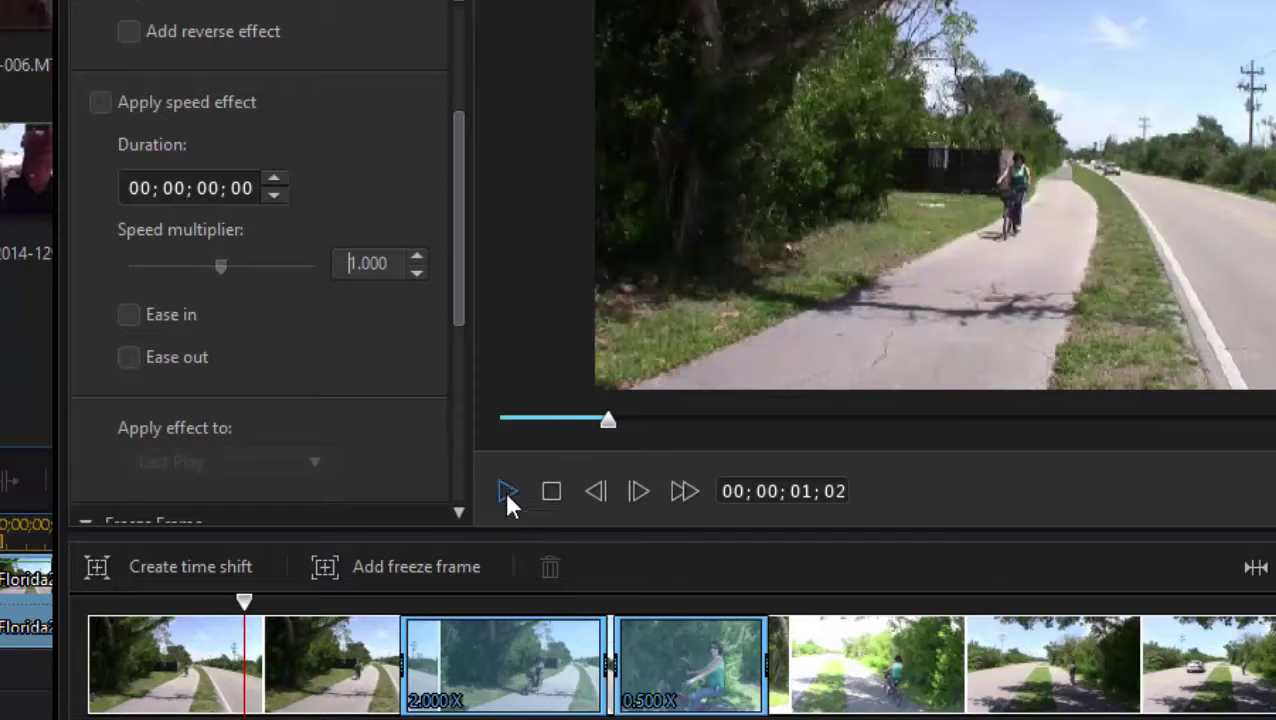
key("space")
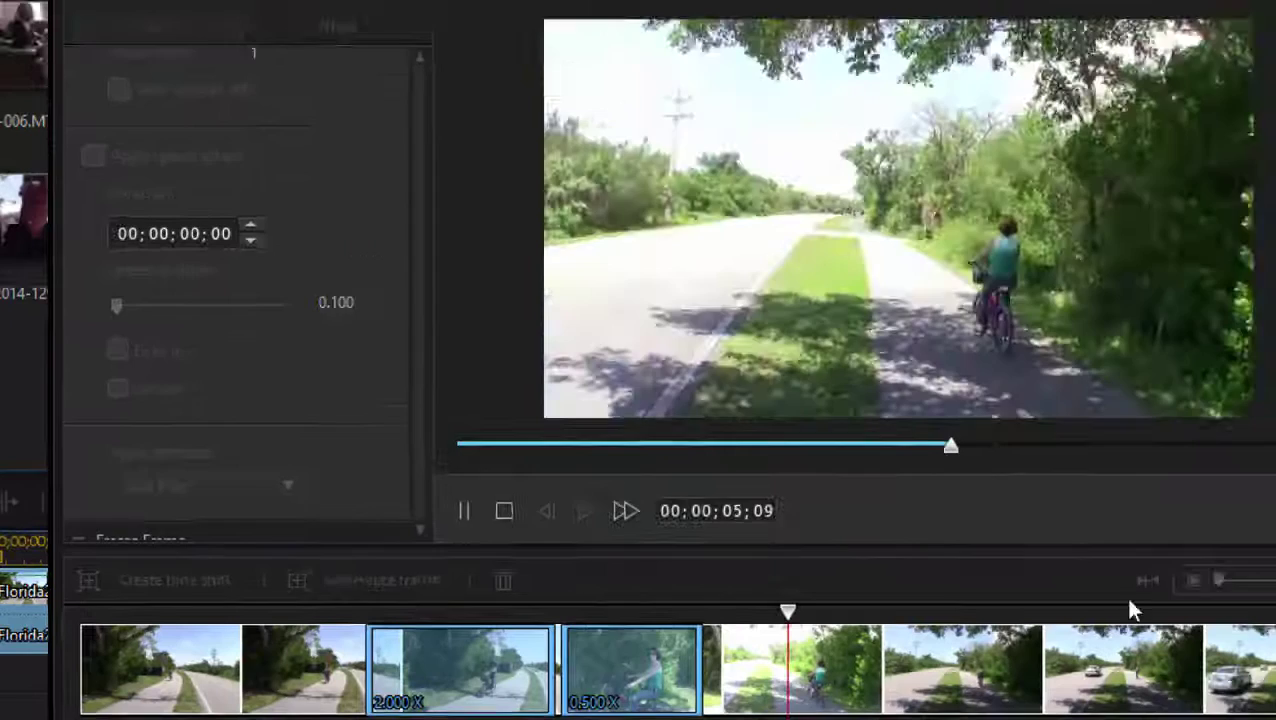
- Stop playback and delete the 0.500X slow-motion section
left_click(677, 637)
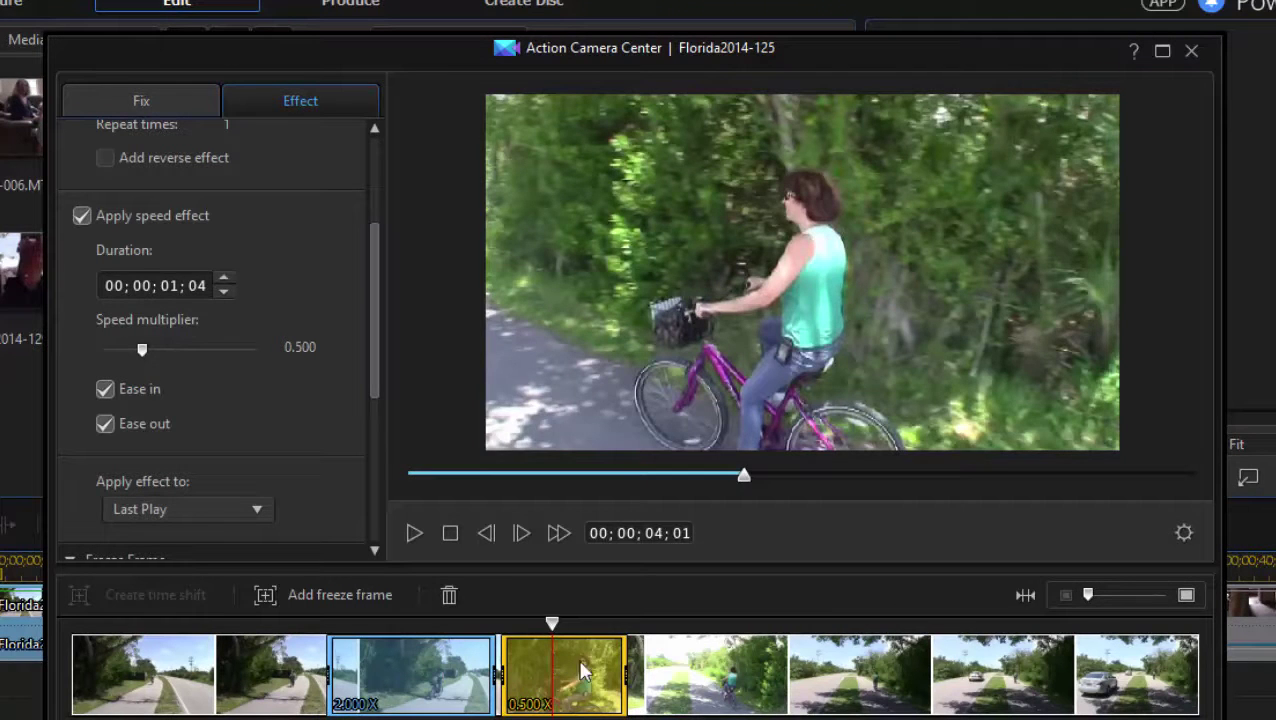
left_click(585, 678)
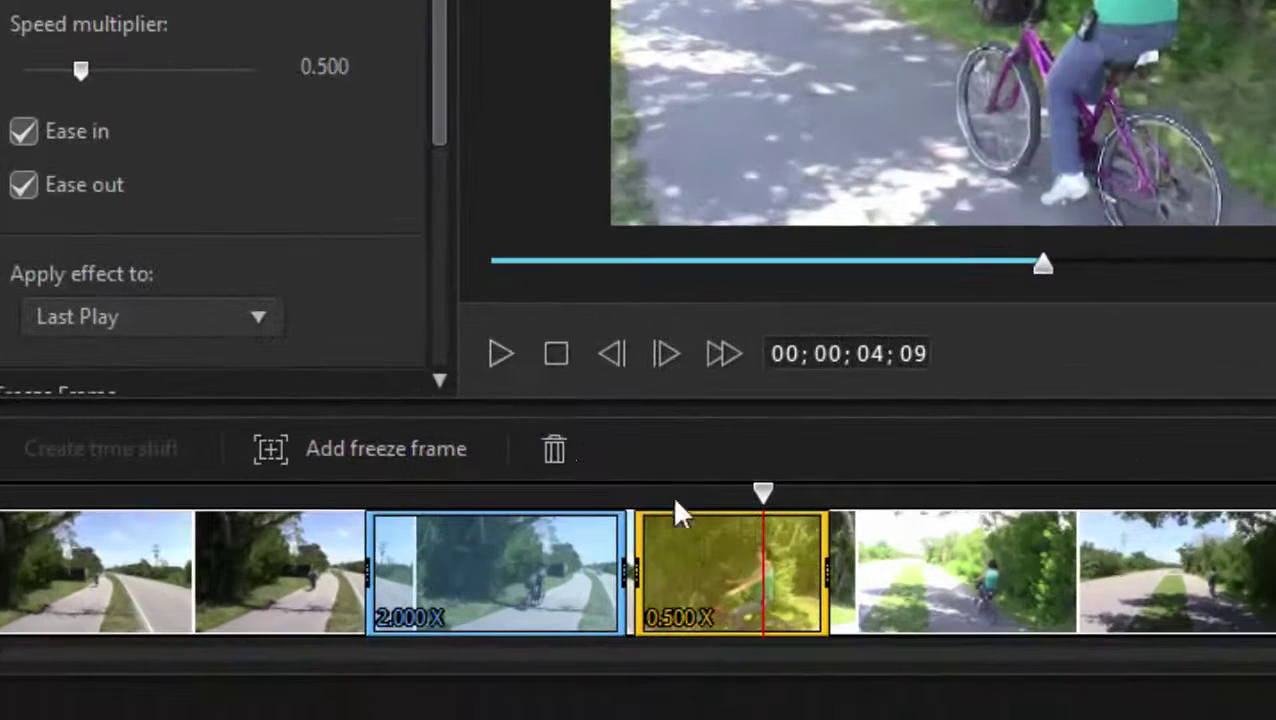
left_click(556, 446)
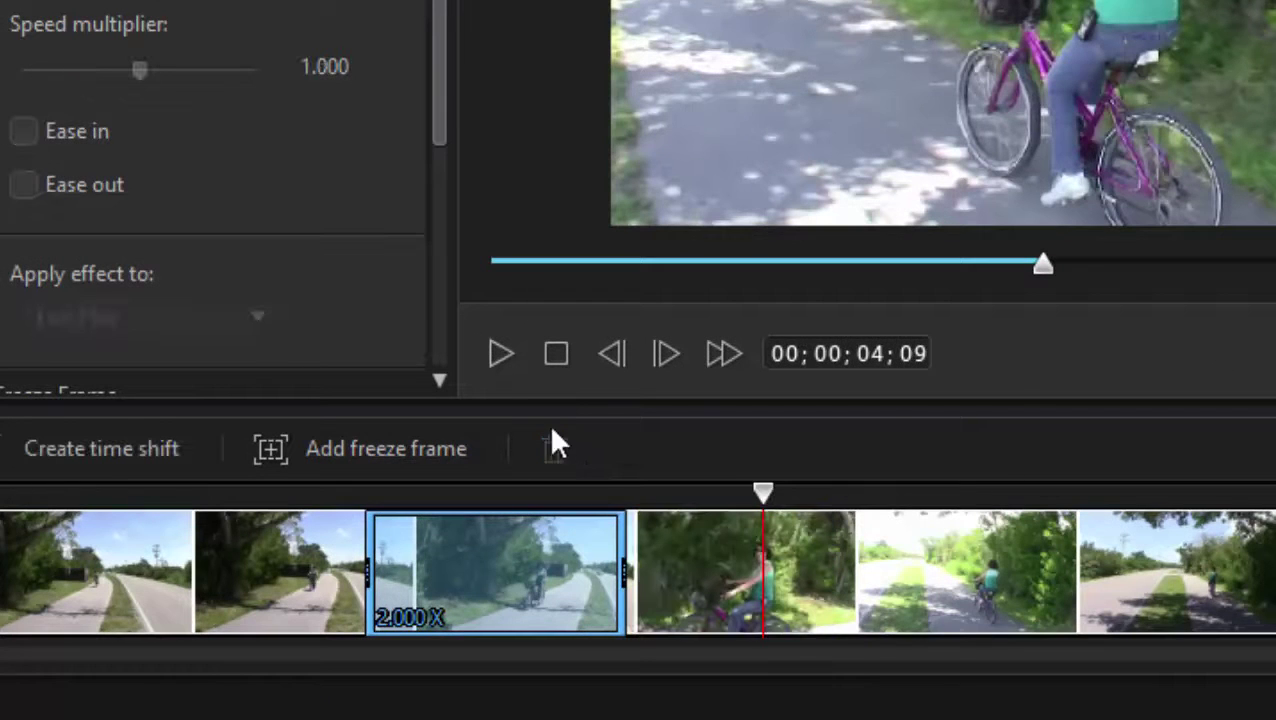
- Extend the 2.000X section over the removed stretch to 00;00;01;11
left_click(623, 569)
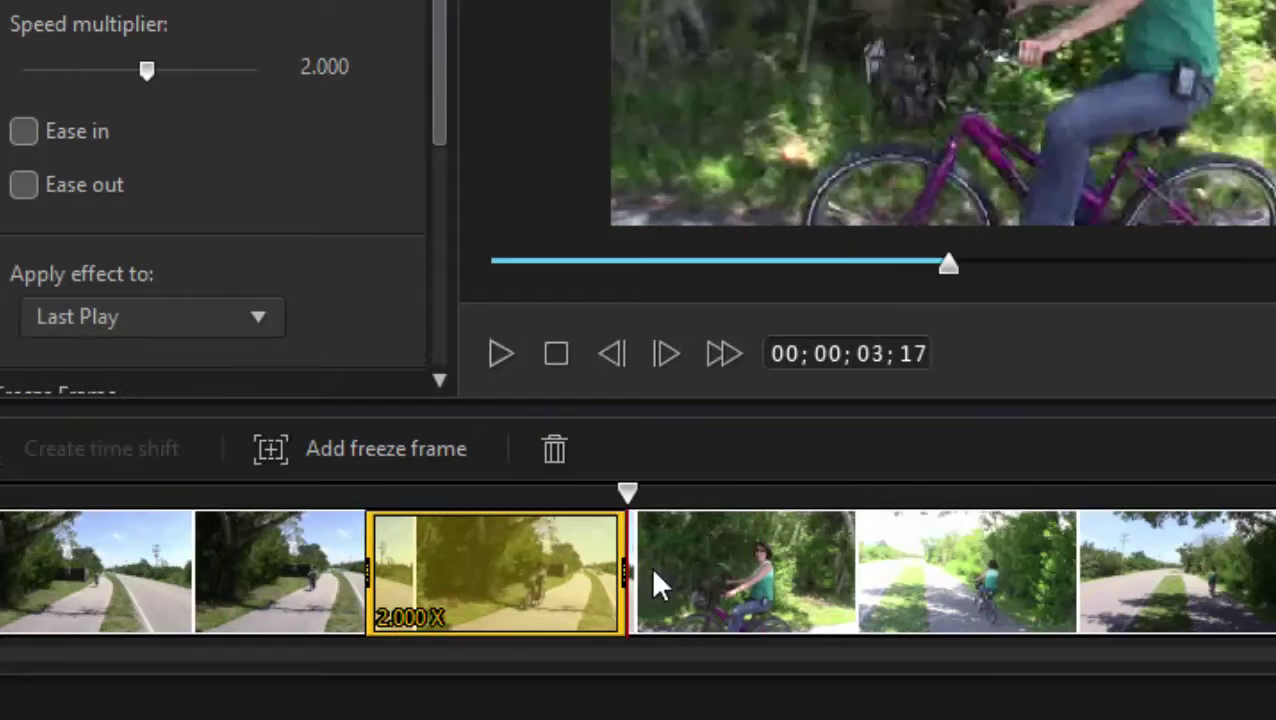
left_click_drag(624, 570, 864, 572)
scroll(215, 190, "up", 5)
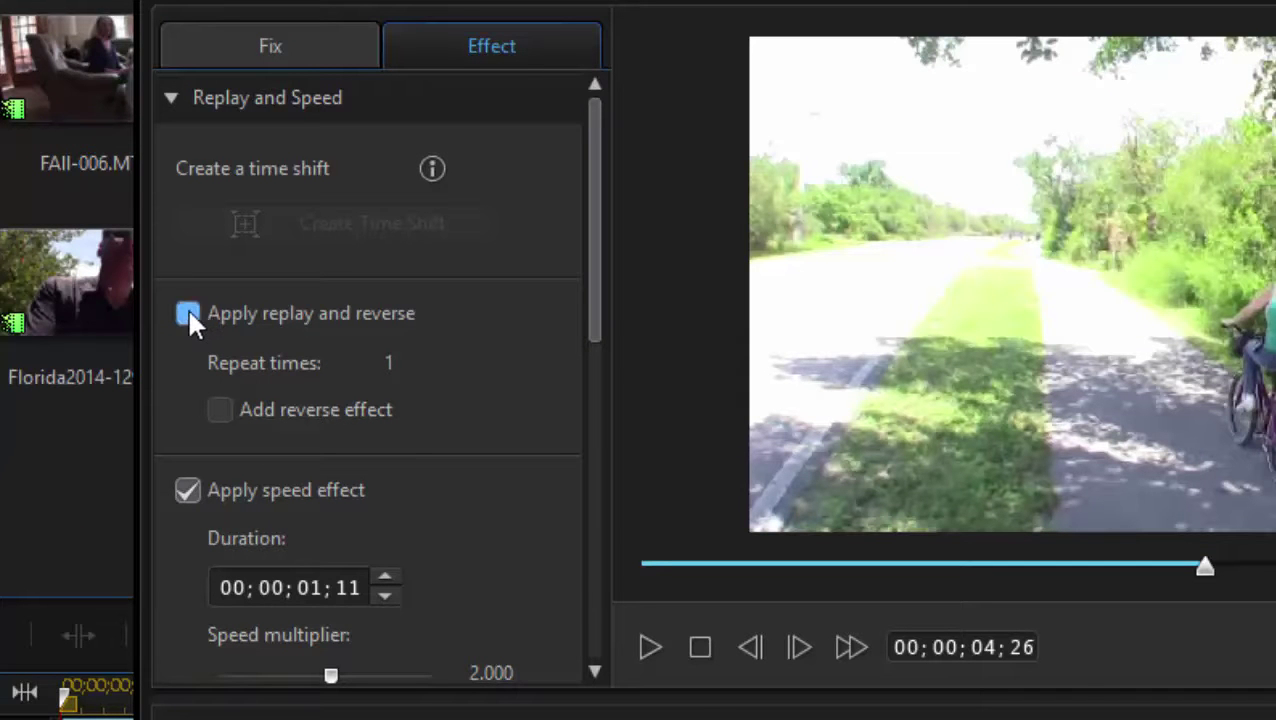
- Turn on replay with reverse effect for the 2.000X segment and start it slightly later
left_click(187, 309)
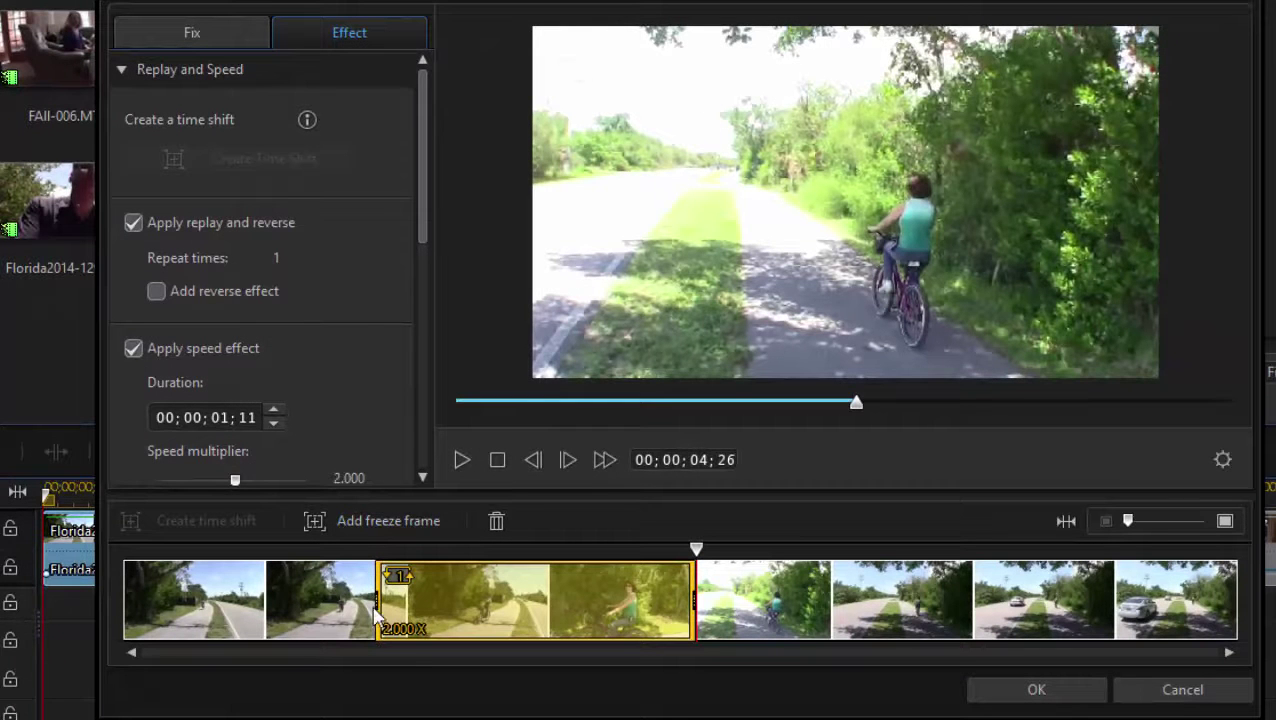
left_click_drag(379, 600, 428, 596)
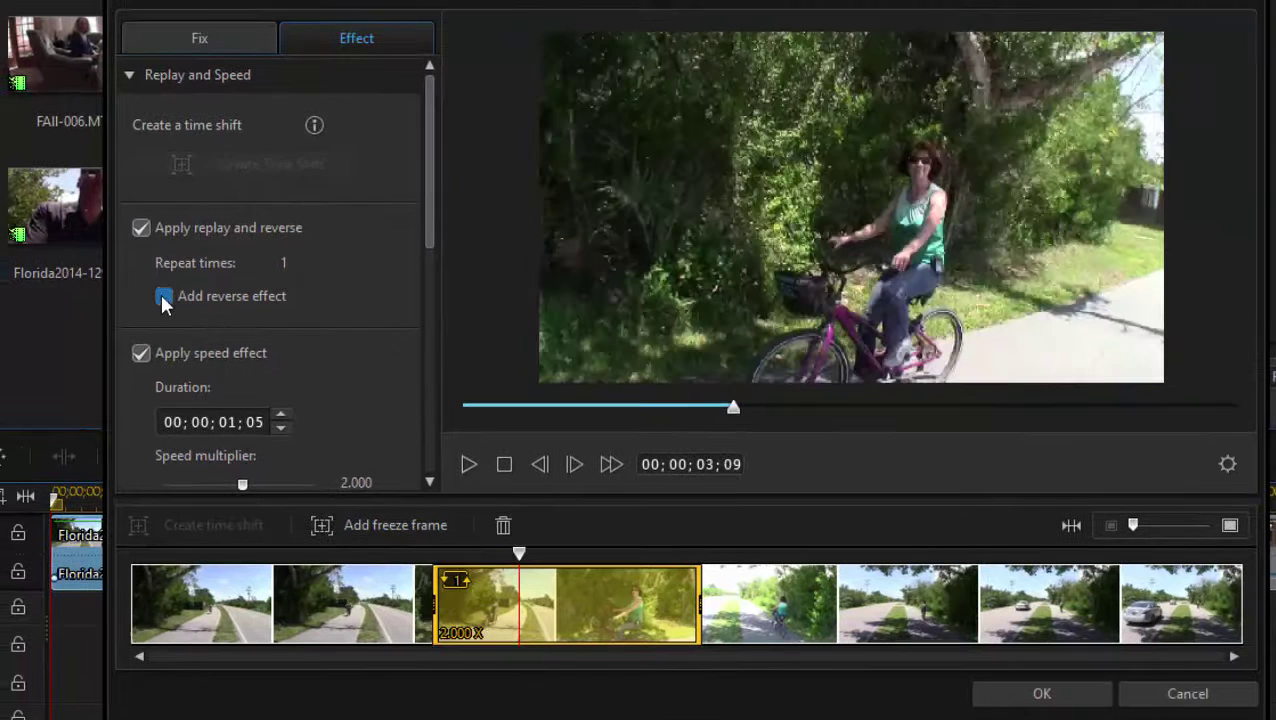
left_click(164, 298)
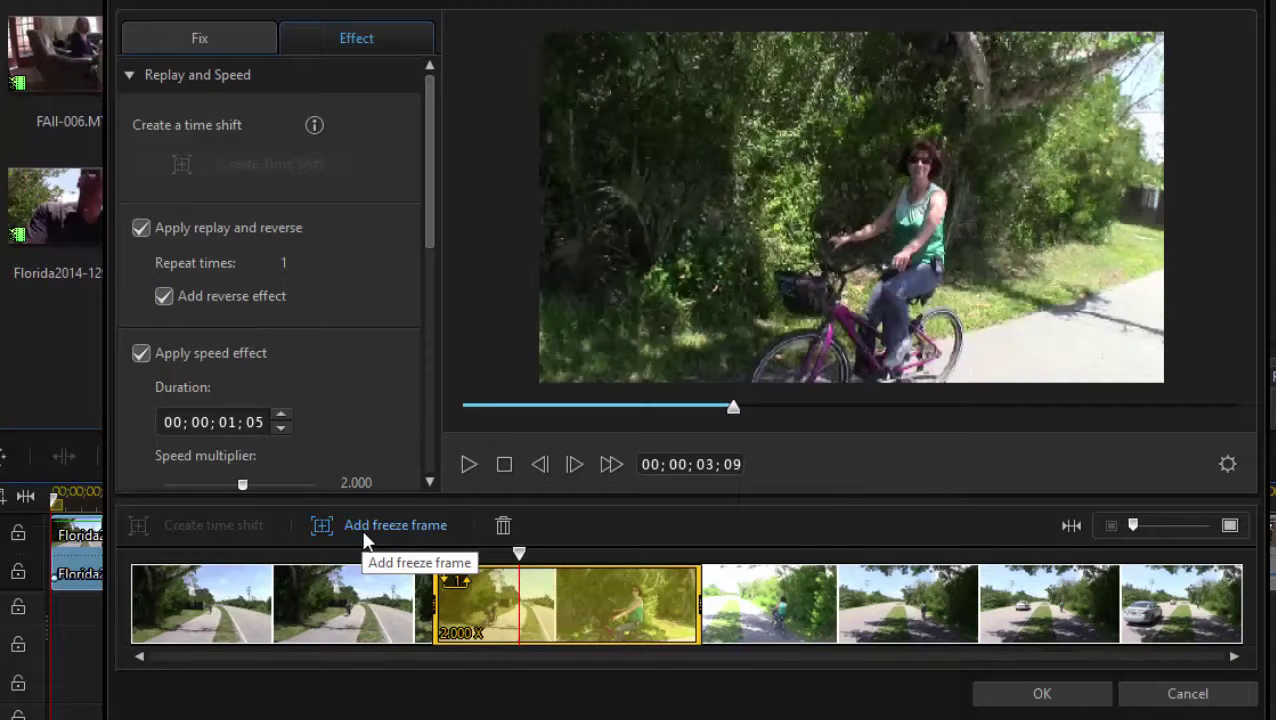
- Preview the clip from an earlier point to check the reversed replay
left_click(344, 600)
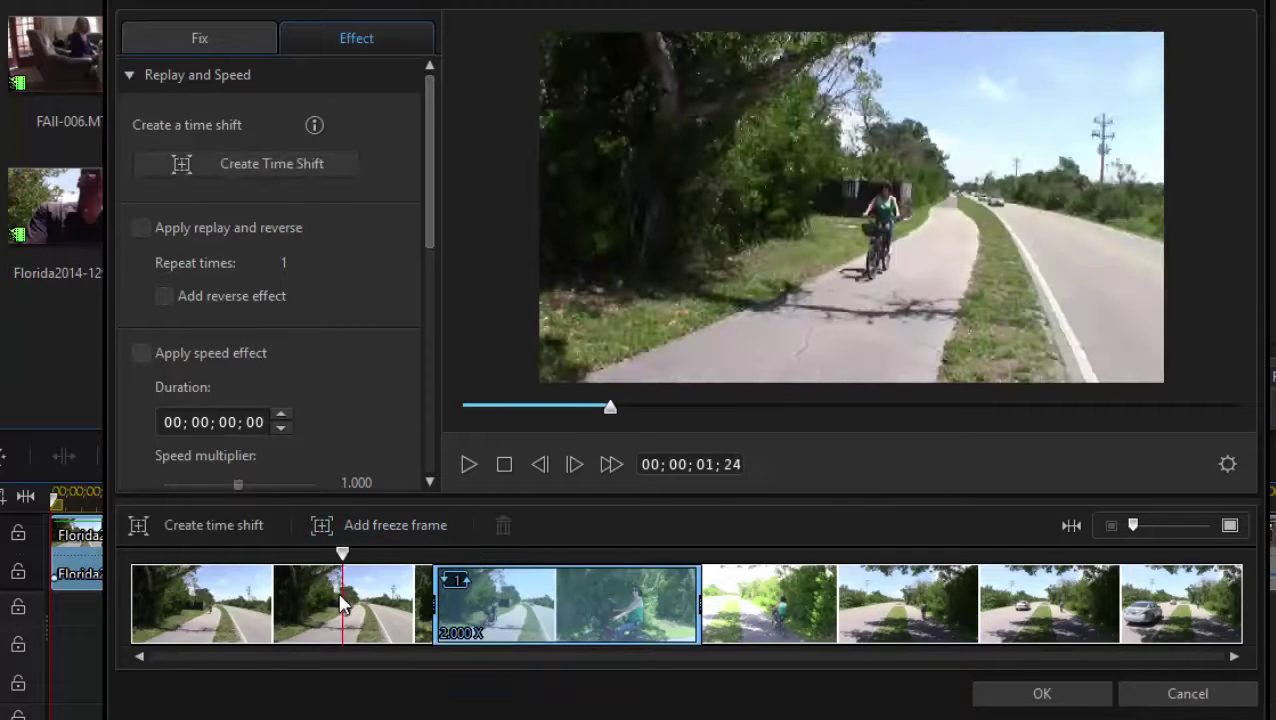
left_click(473, 465)
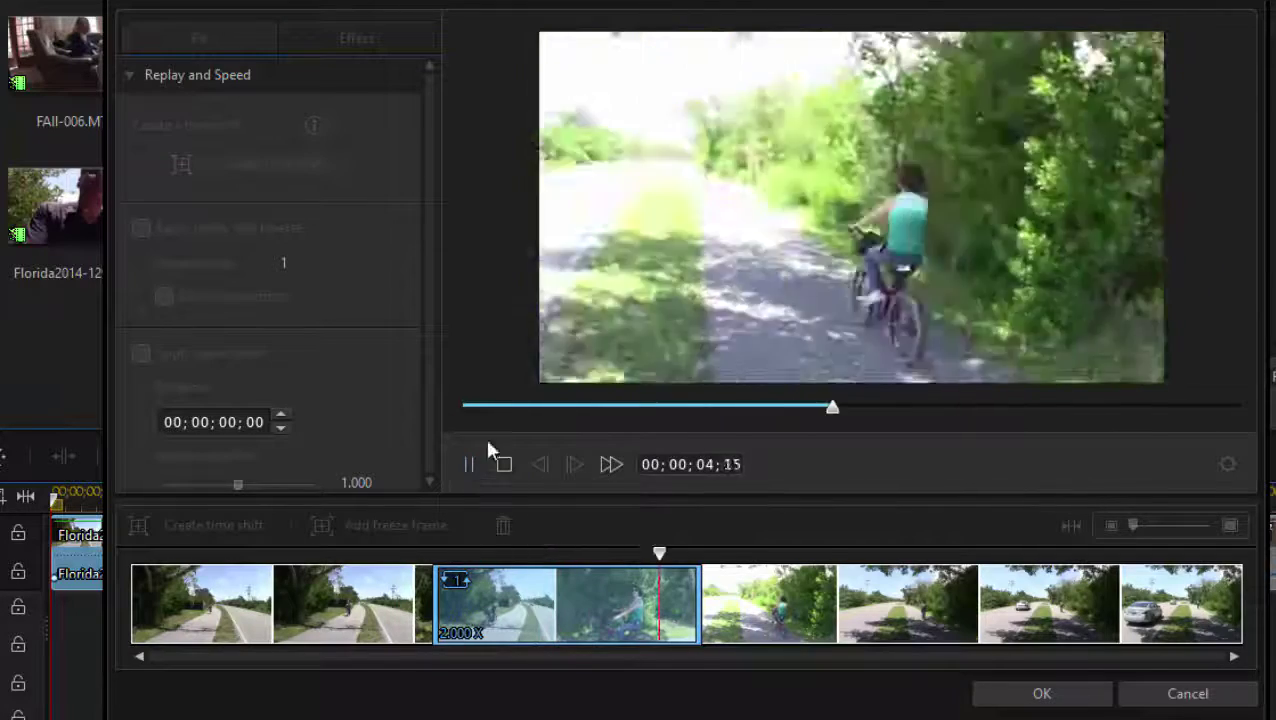
left_click(504, 464)
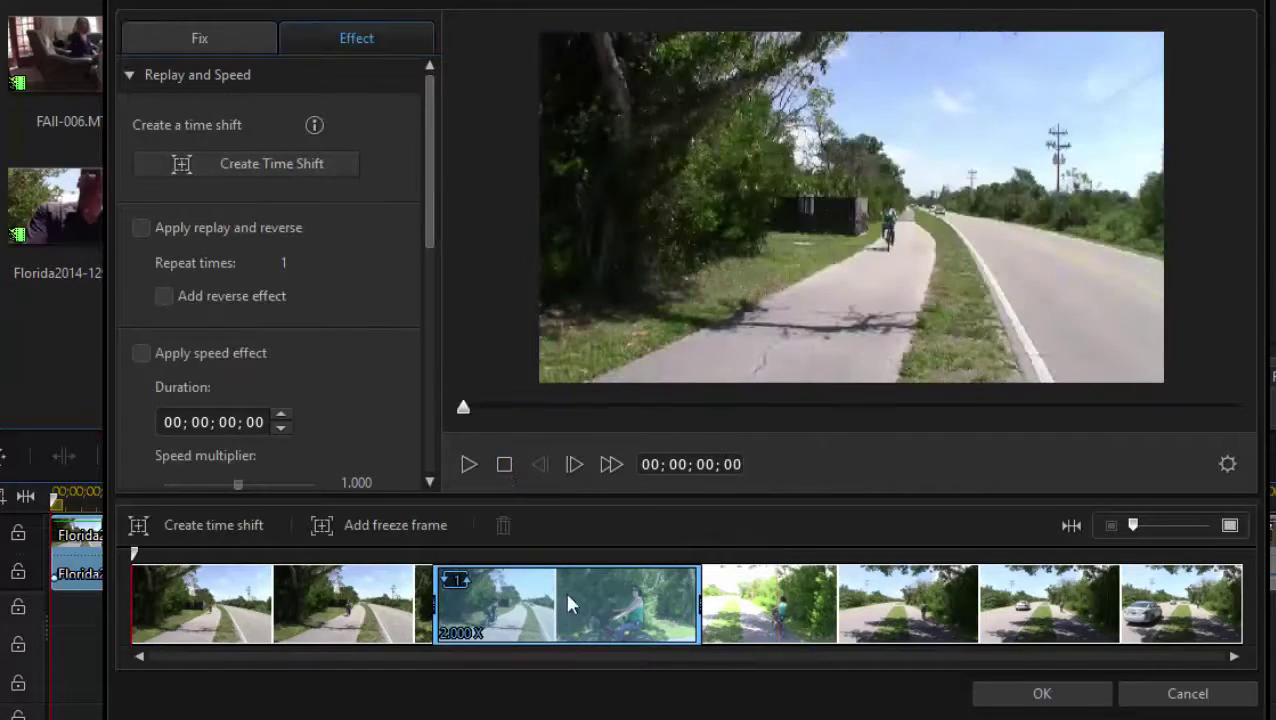
- Delete the 2.000X replay segment and bring up the Freeze Frame options
left_click(574, 625)
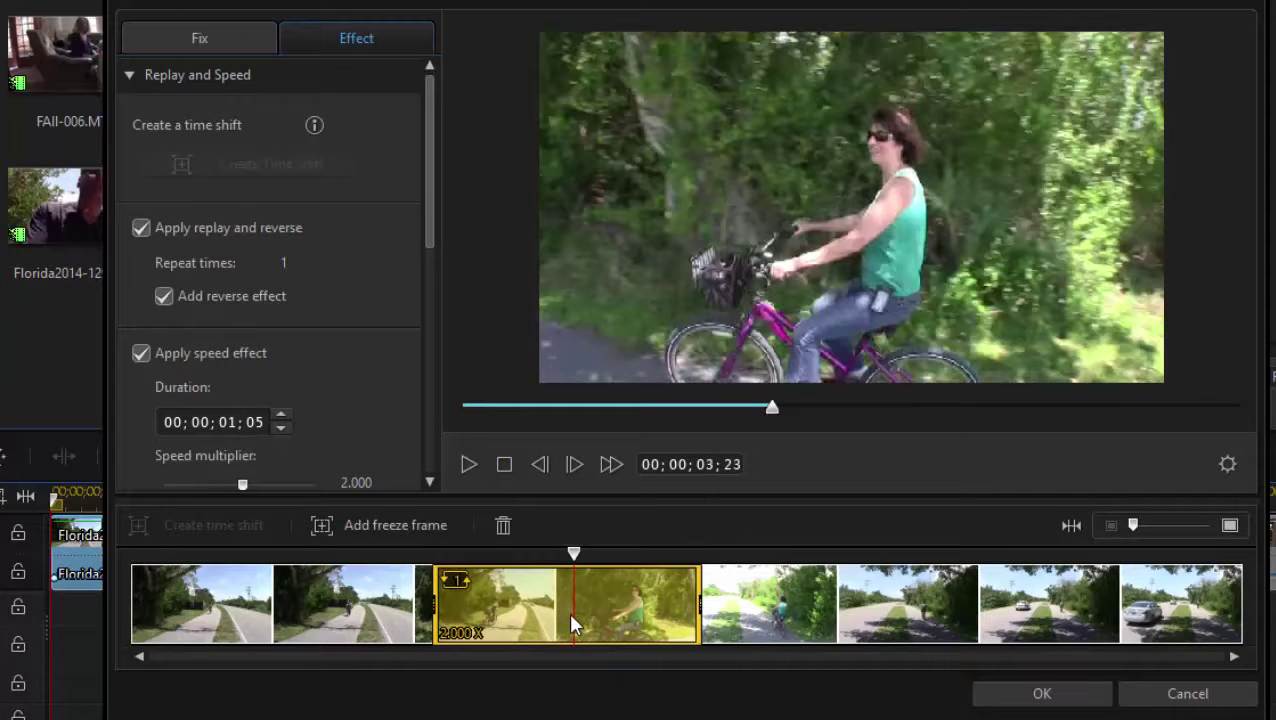
left_click(503, 525)
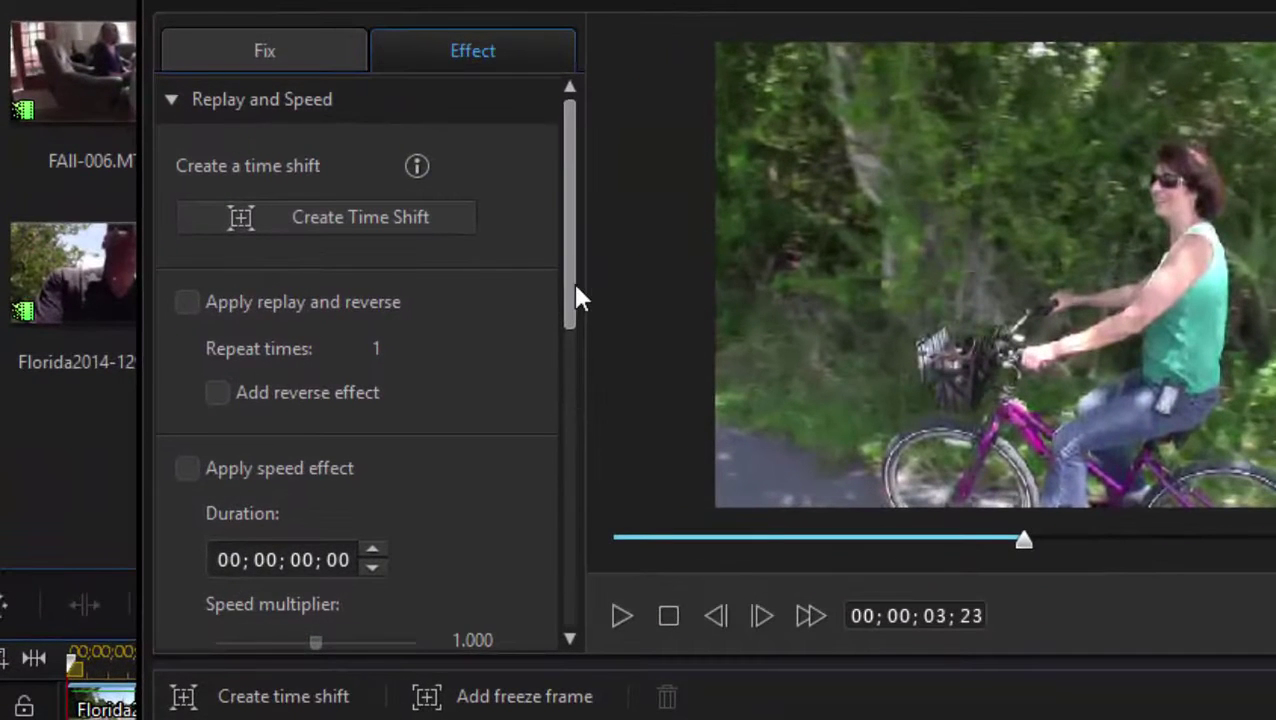
left_click_drag(571, 287, 587, 573)
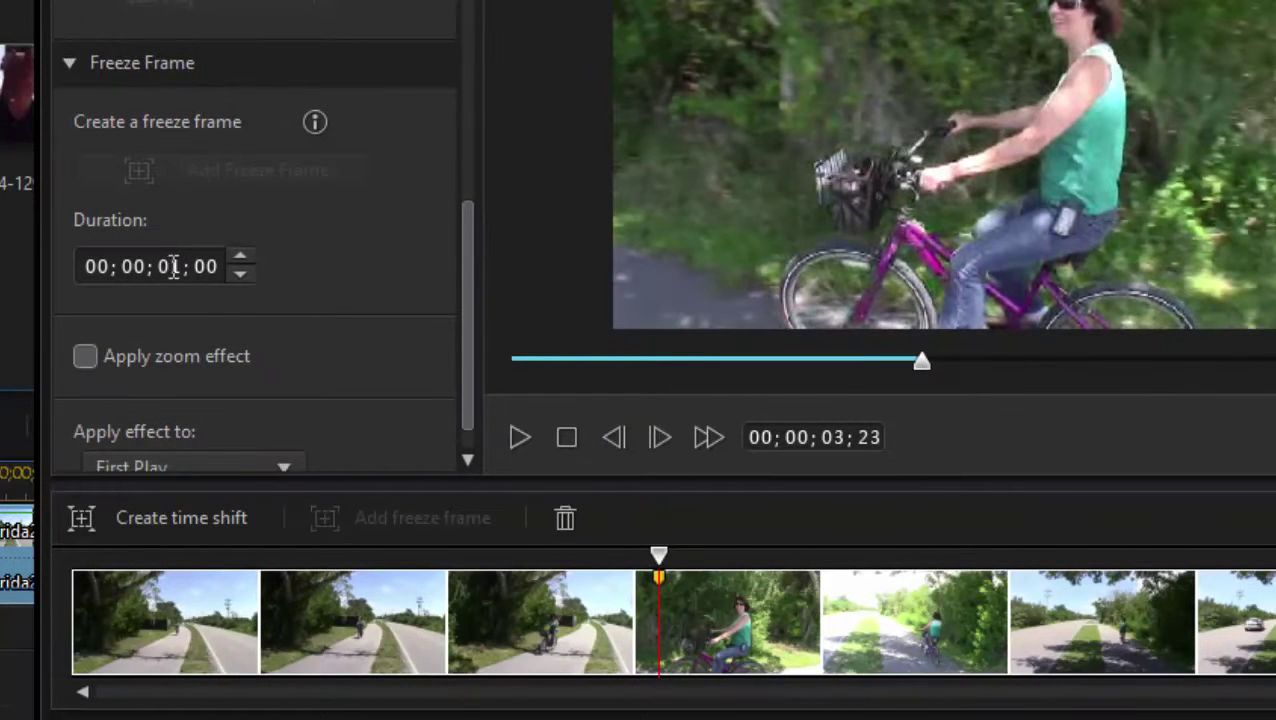
- Extend the freeze frame at 00;00;03;23 to a 00;00;02;00 duration and reselect it
left_click(240, 256)
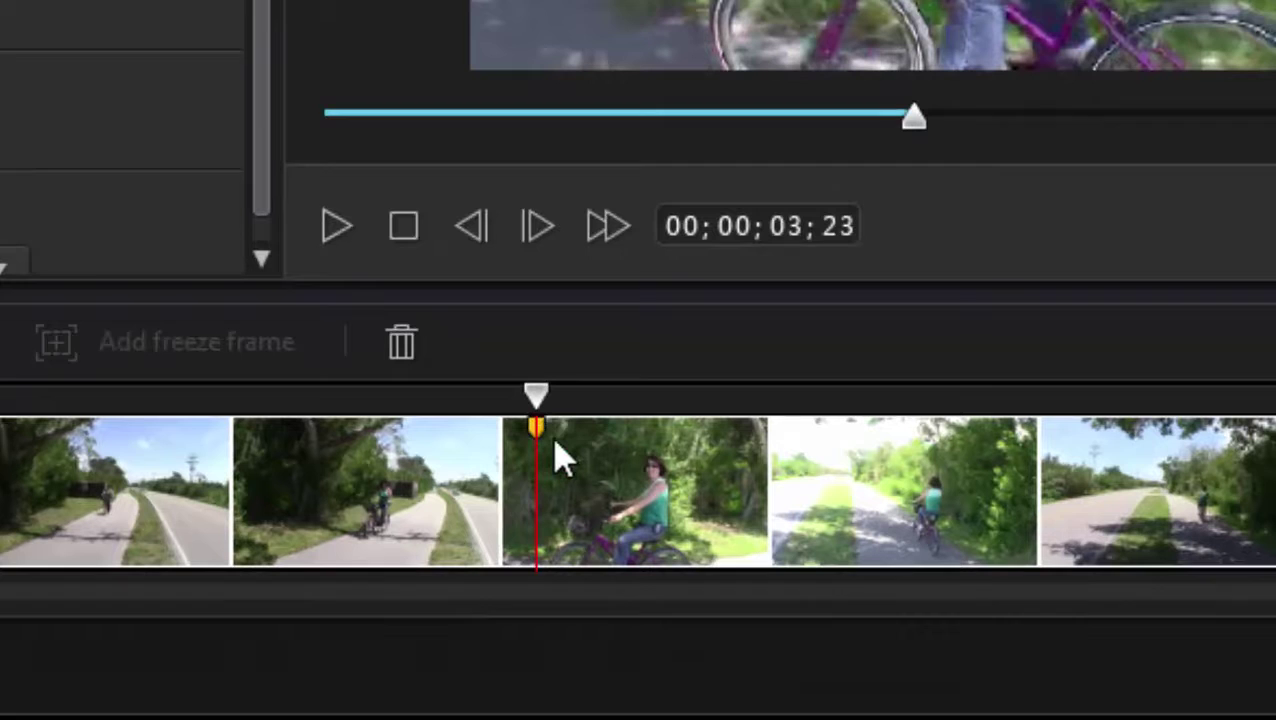
left_click(470, 460)
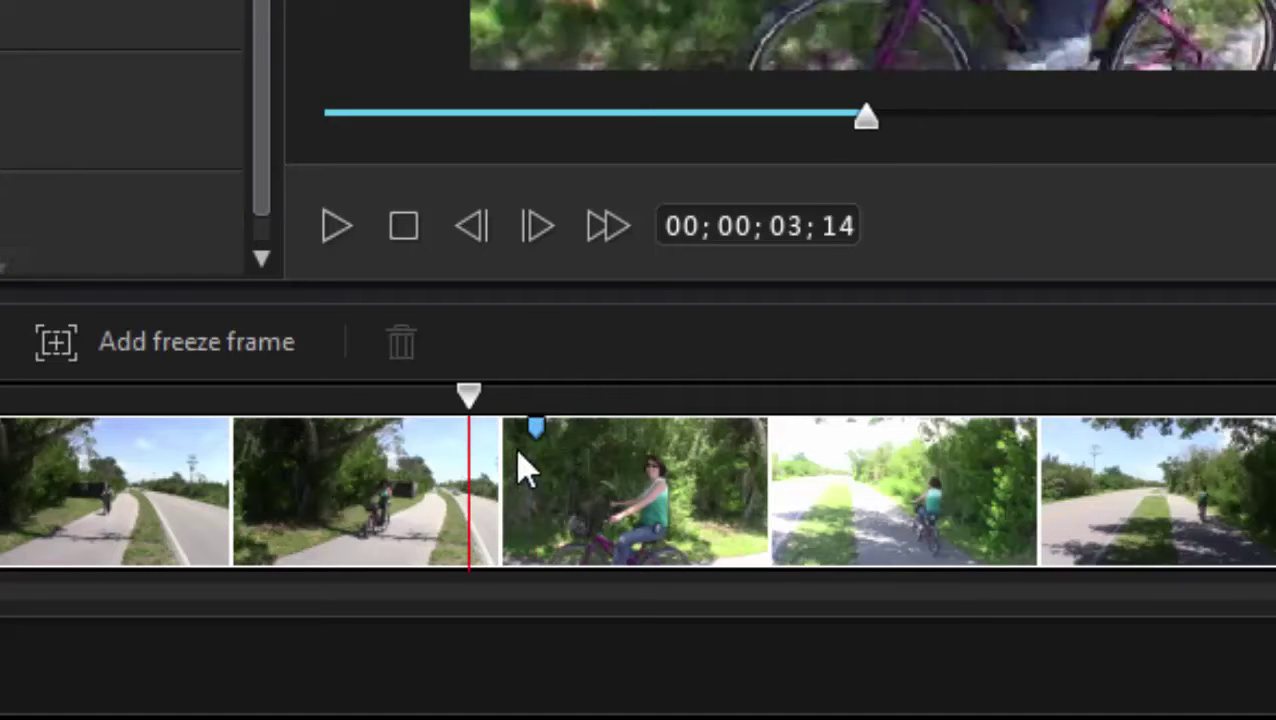
left_click(541, 432)
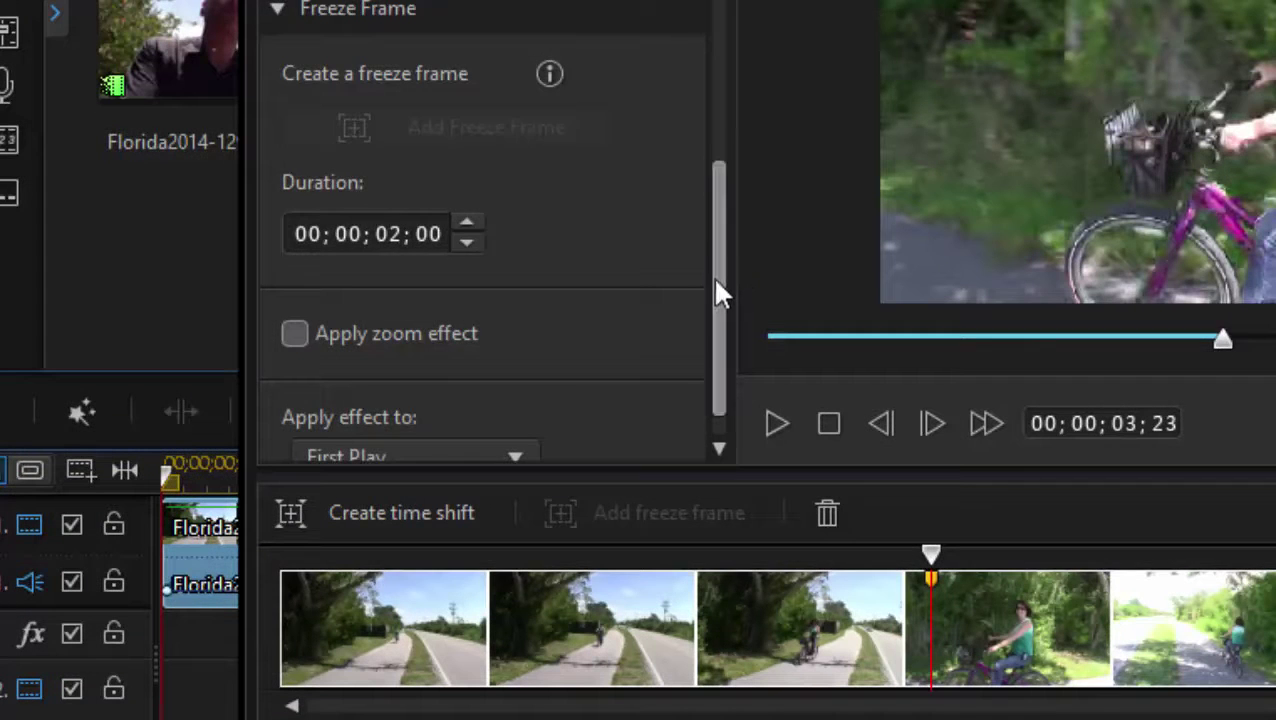
- Apply a zoom effect to the freeze frame framed around the rider and her bike
scroll(712, 280, "down", 1)
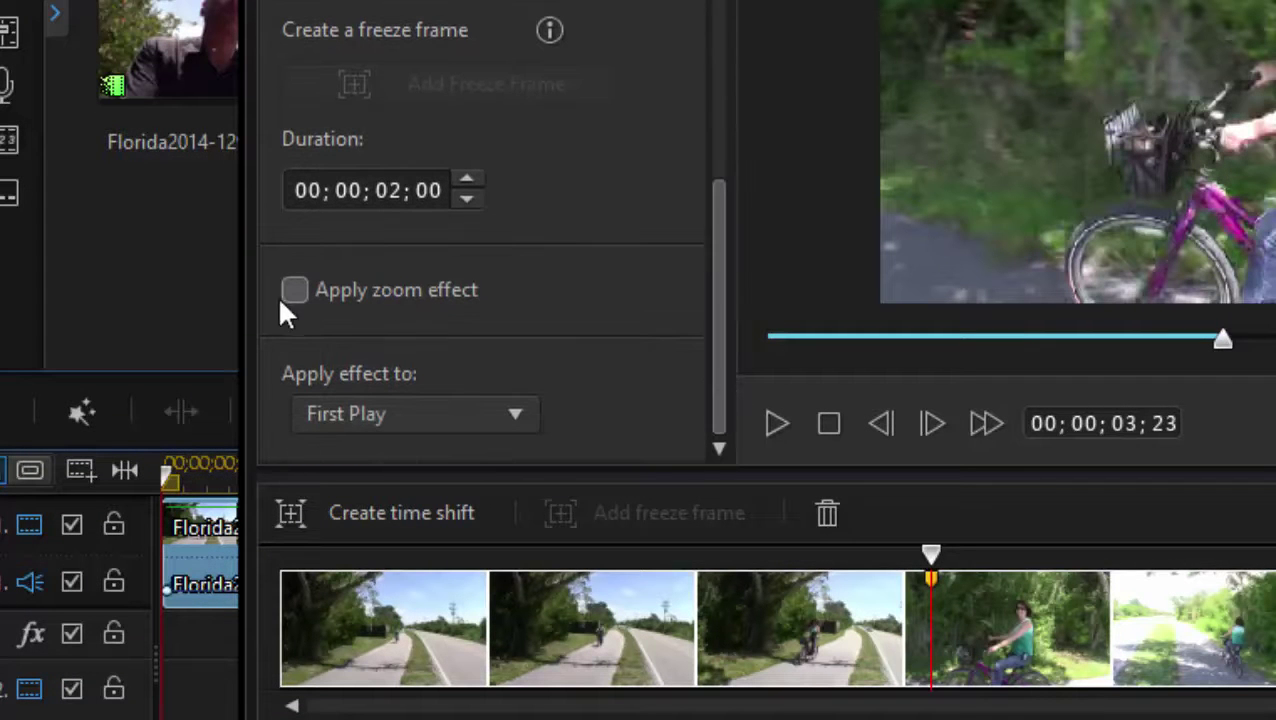
left_click(294, 291)
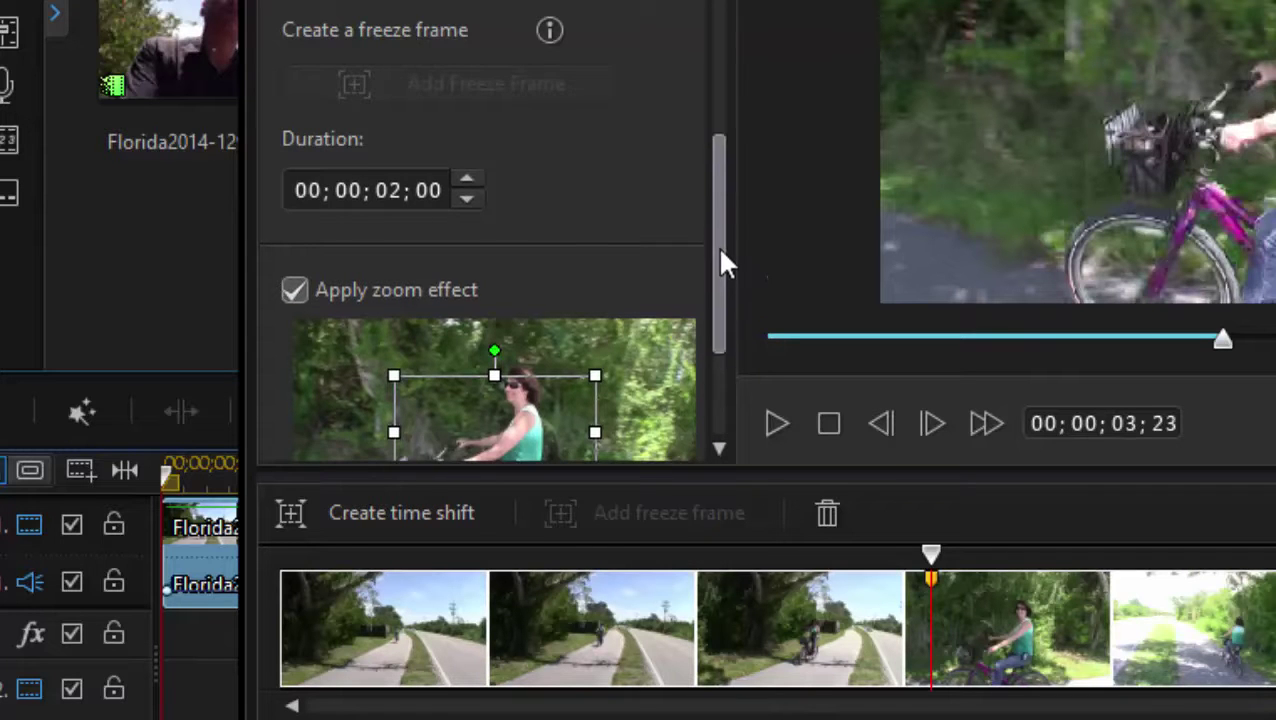
left_click_drag(718, 256, 722, 356)
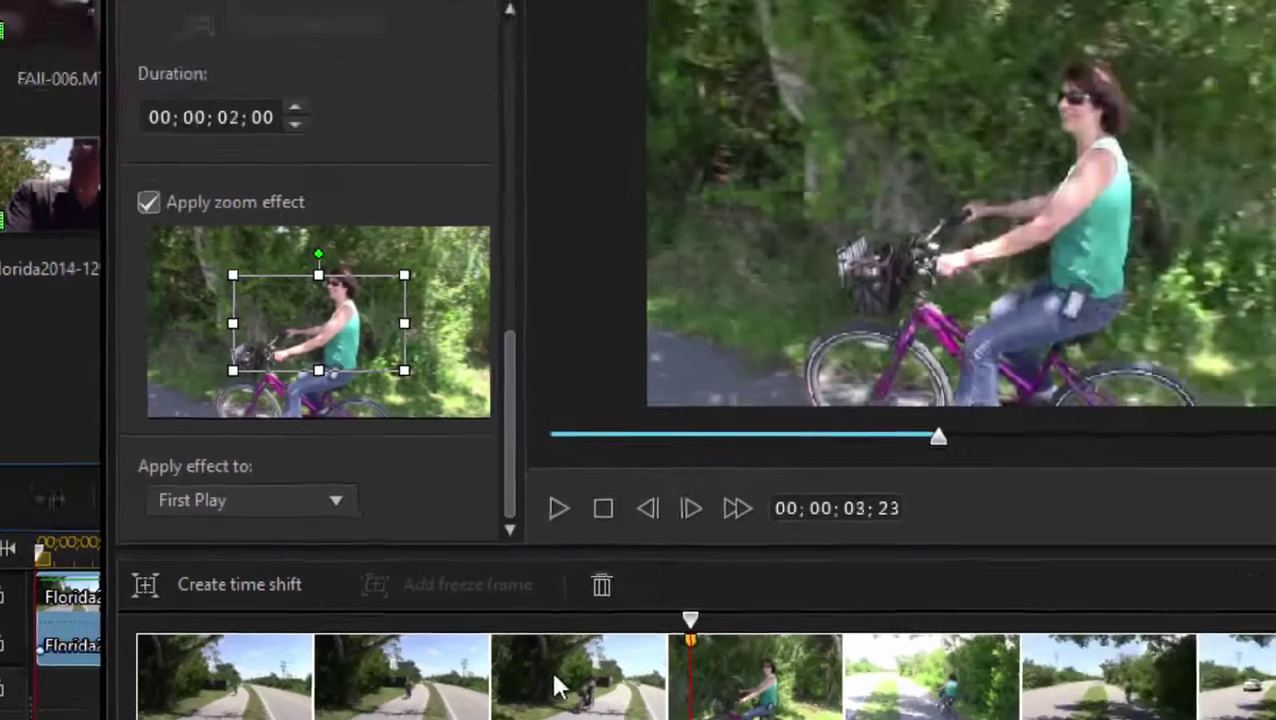
left_click(768, 620)
left_click(403, 577)
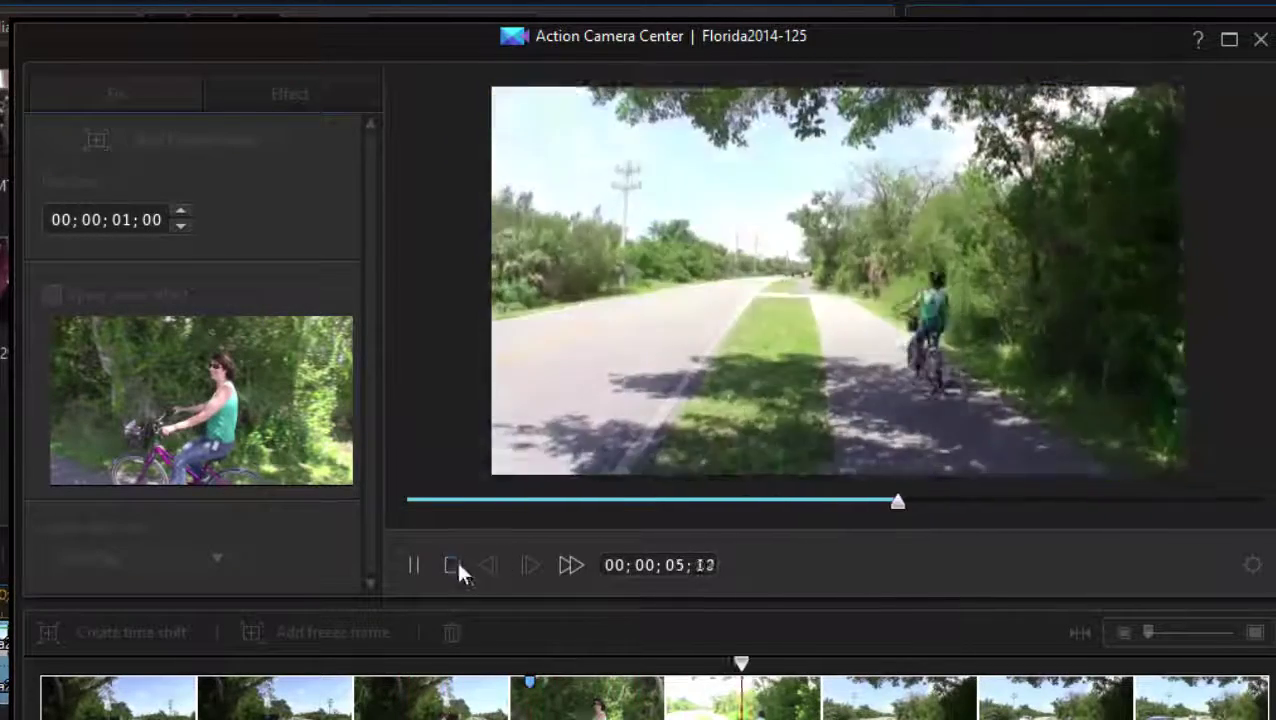
left_click(457, 567)
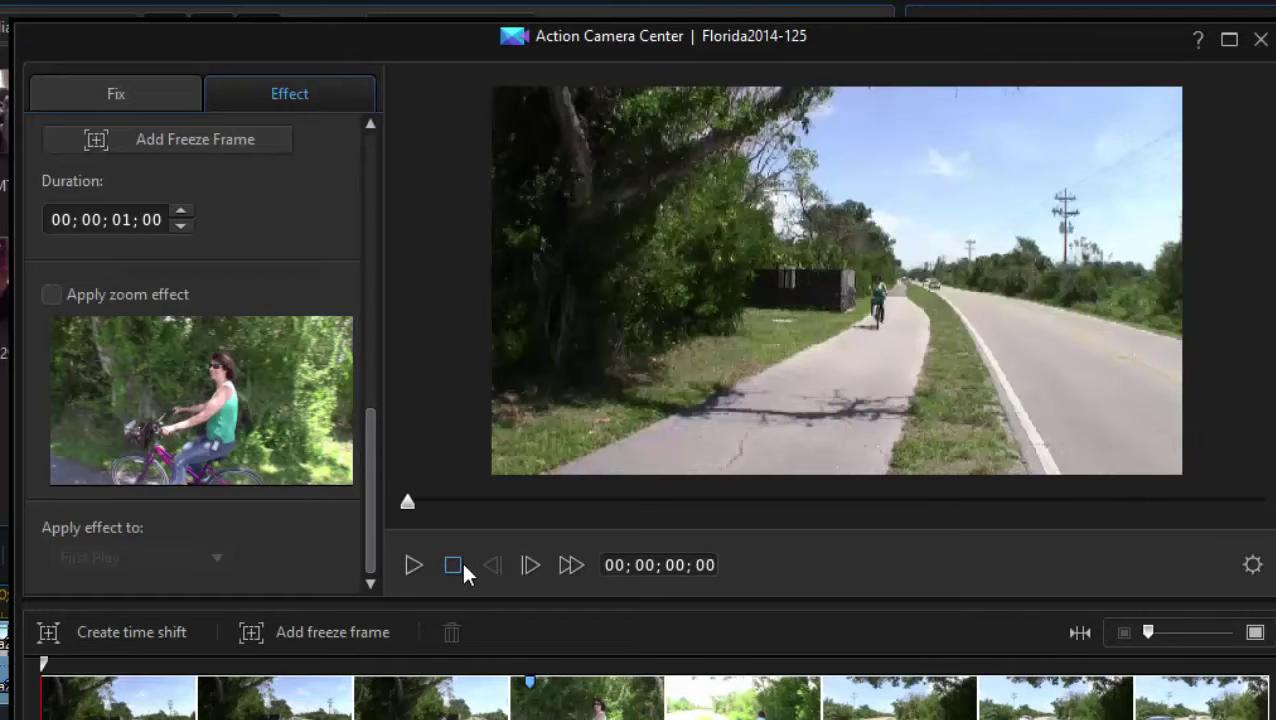